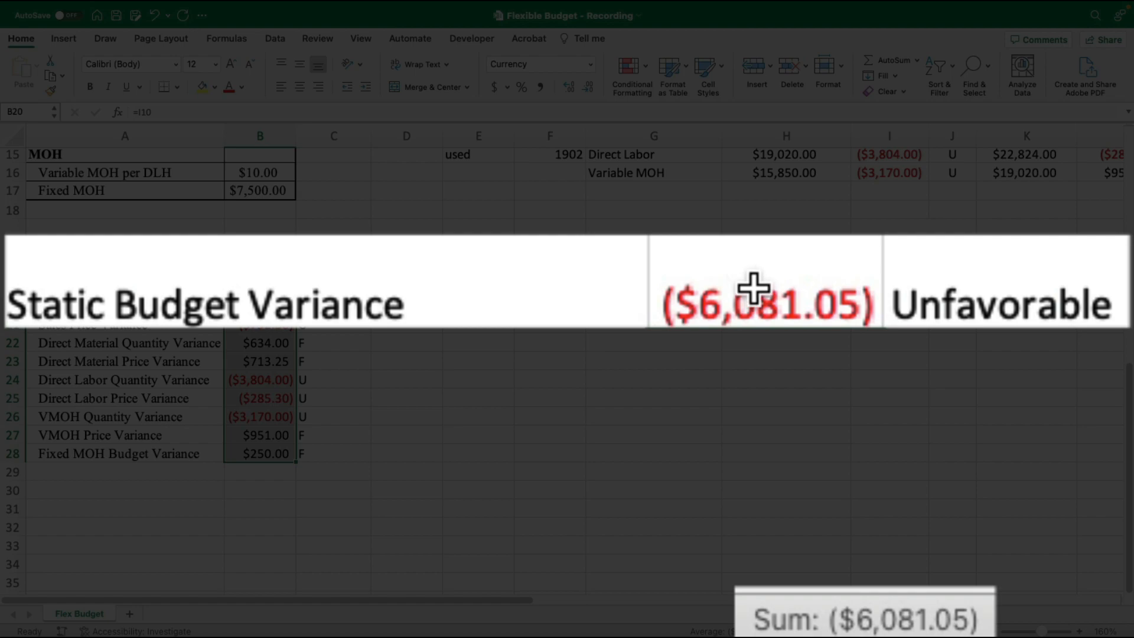
- Copy the component variances with their amounts and U/F labels, from Sales Volume Variance through Fixed MOH Budget Variance (A20:C28)
left_click(395, 391)
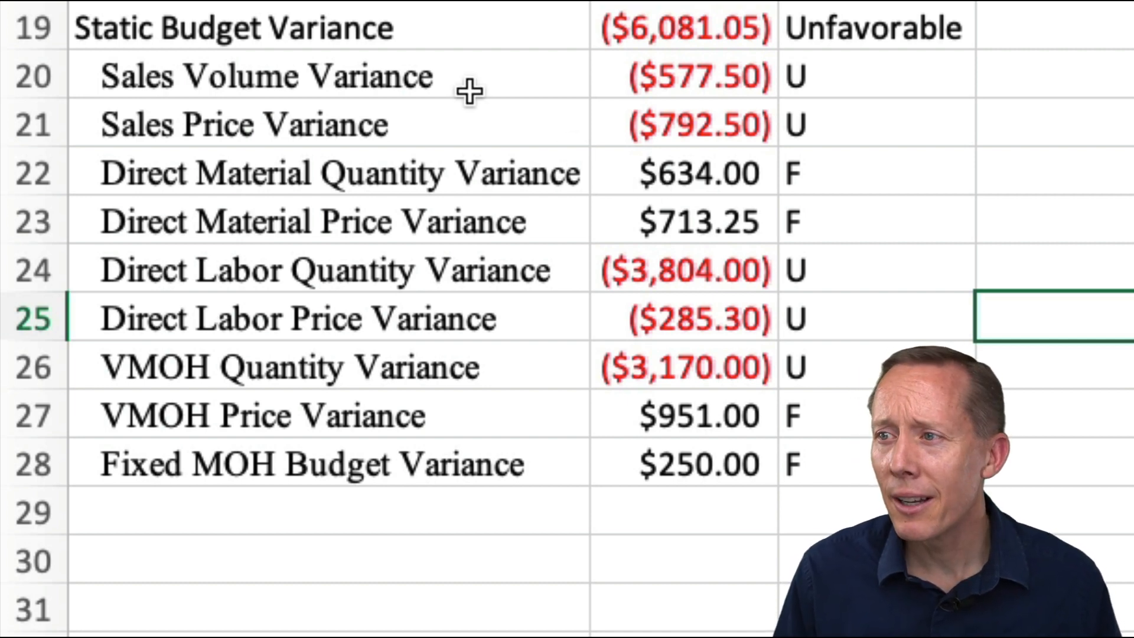
left_click_drag(397, 79, 866, 465)
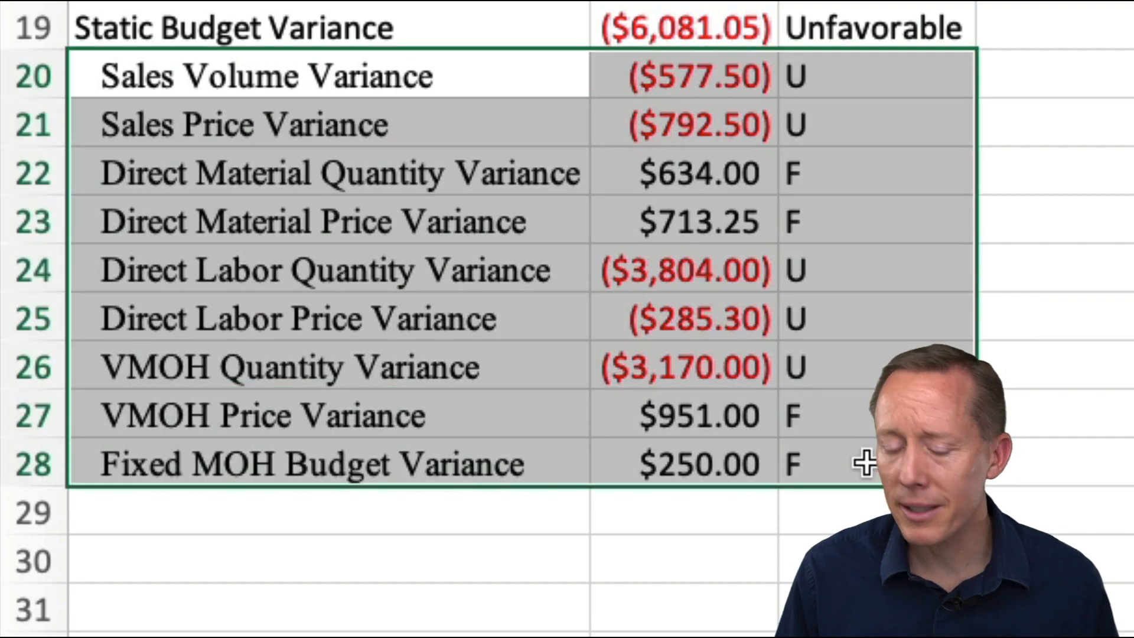
key("ctrl+c")
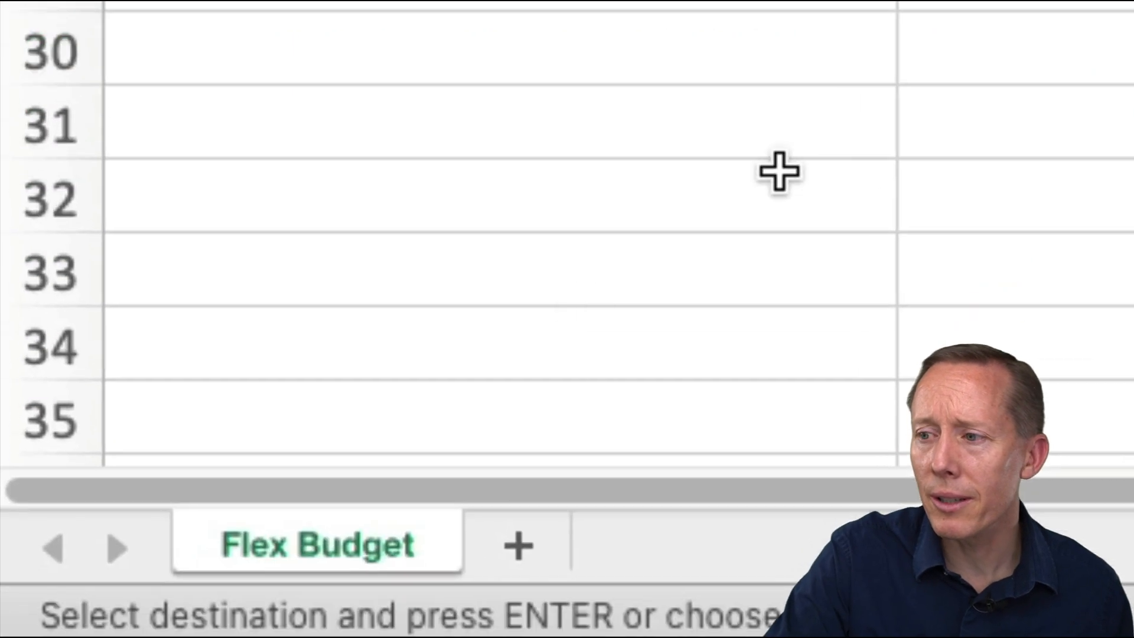
- Add a new worksheet and name it "Using Variances"
left_click(499, 549)
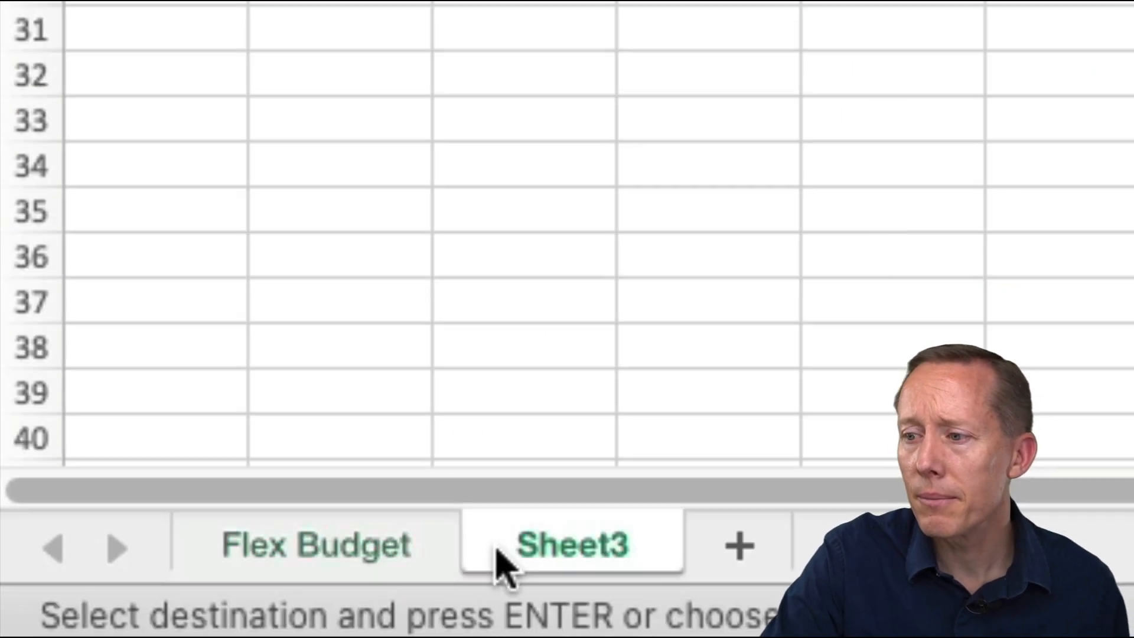
double_click(528, 547)
type("Using Variance")
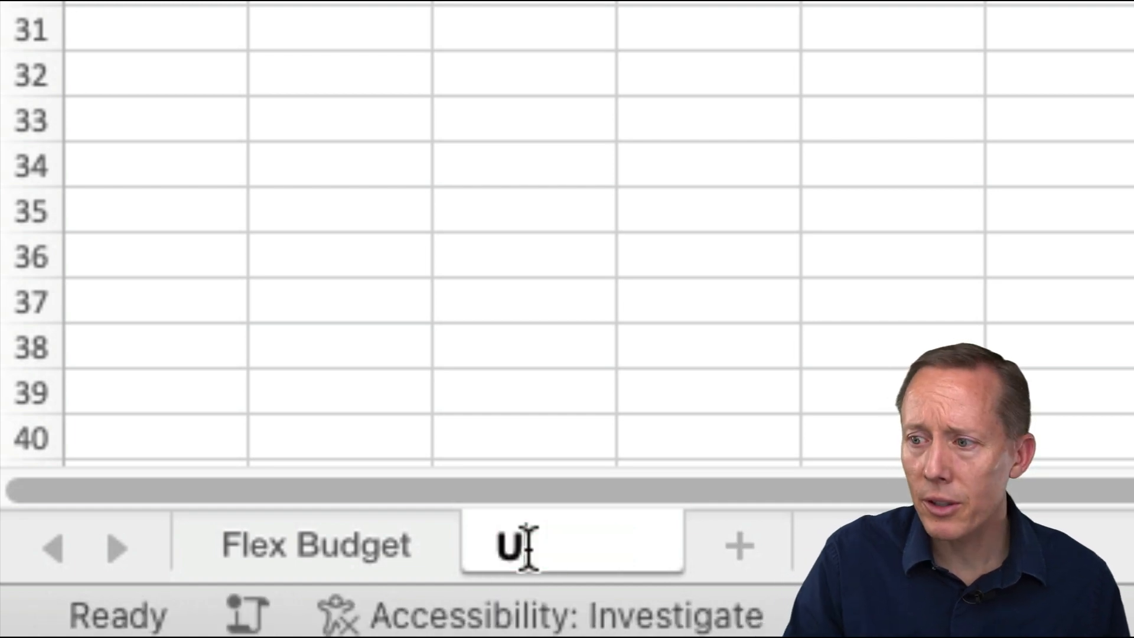
type("s")
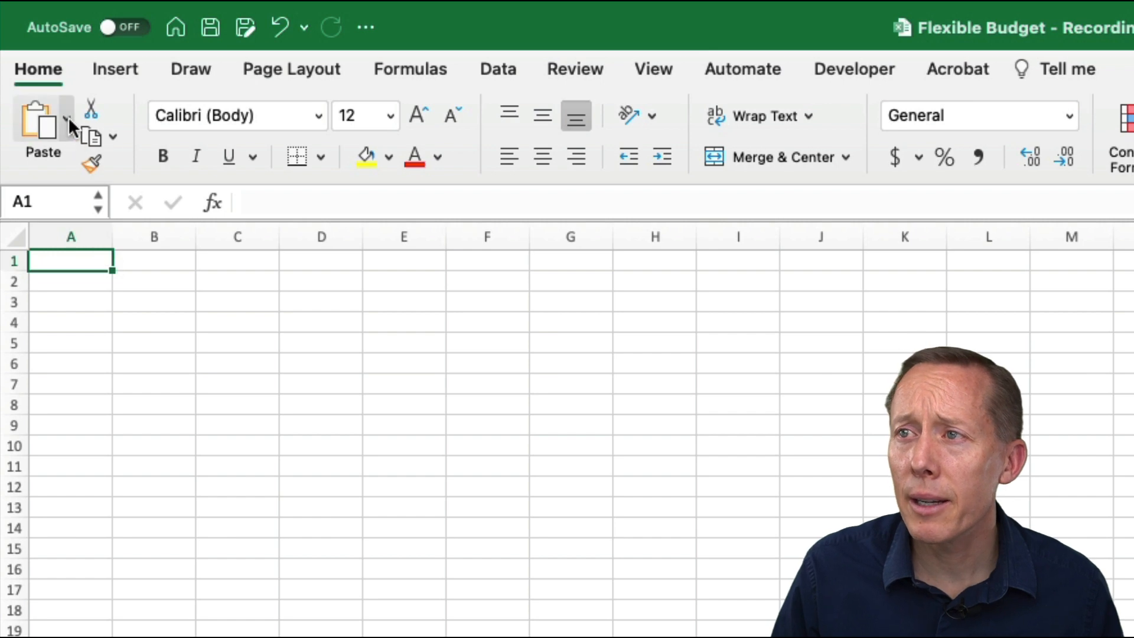
- Paste the copied variances at A1 as values with number formatting, and widen column A to fit the names
left_click(67, 118)
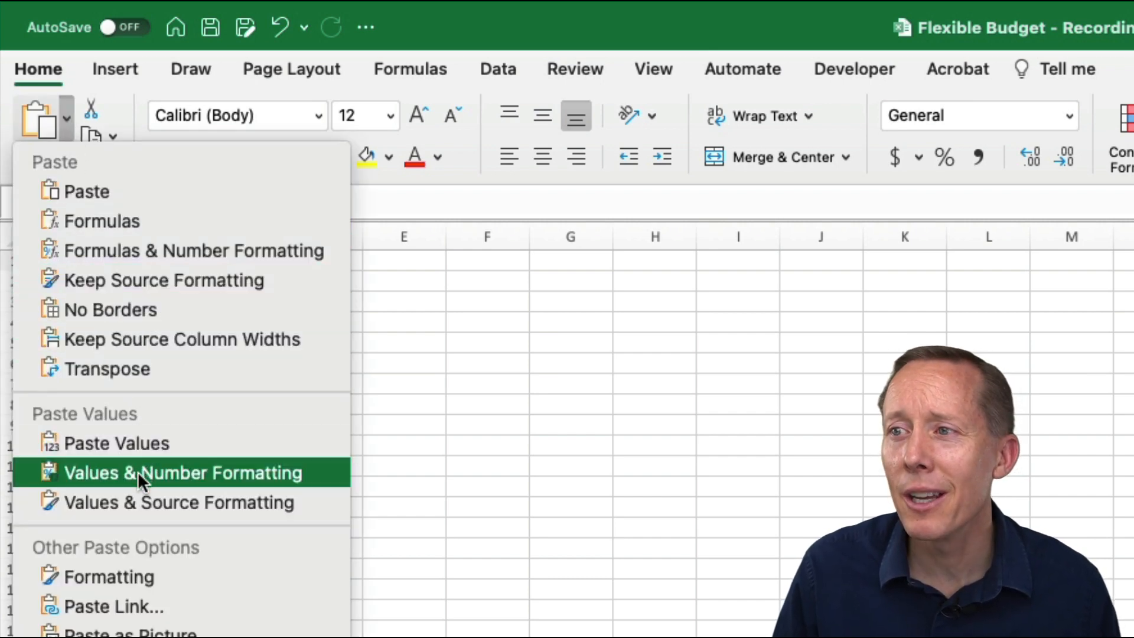
key("Escape")
key("super+v")
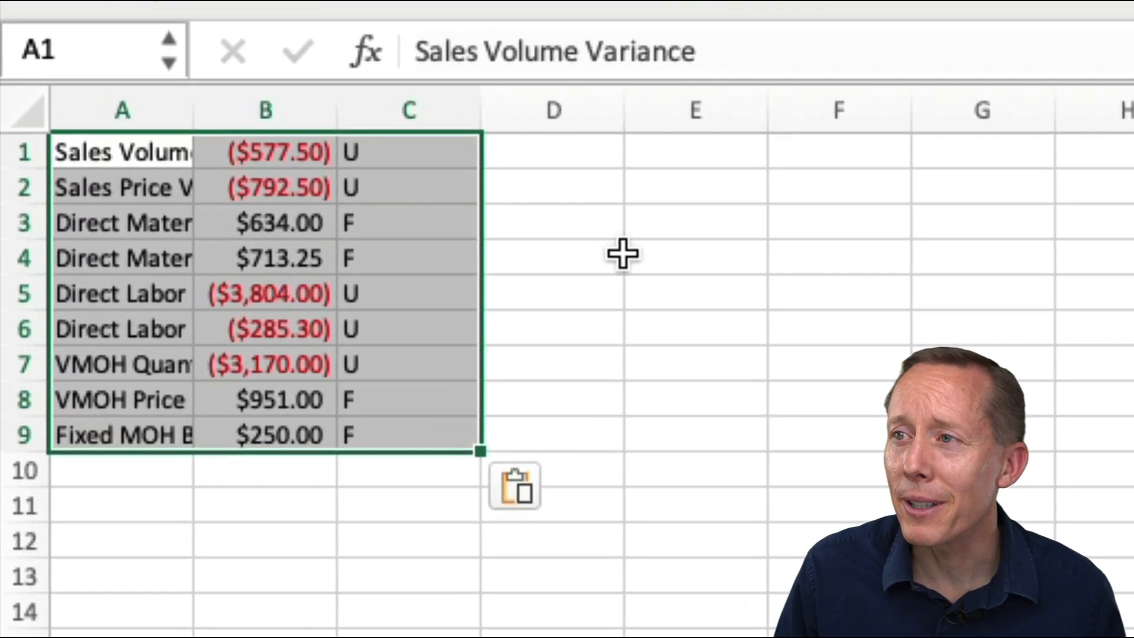
left_click(623, 254)
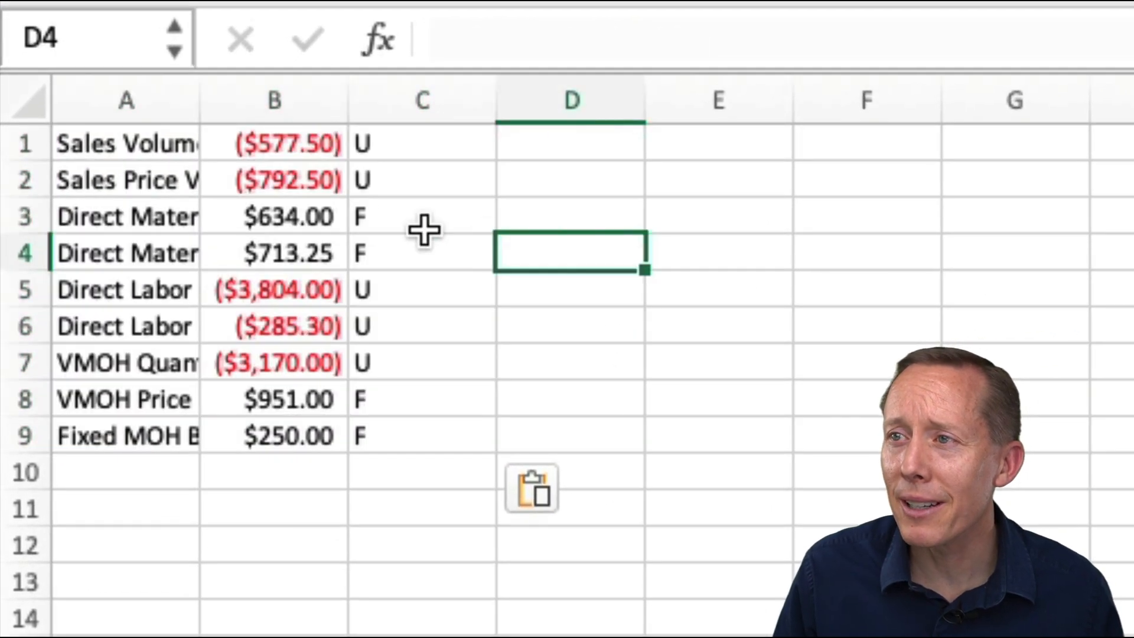
double_click(194, 109)
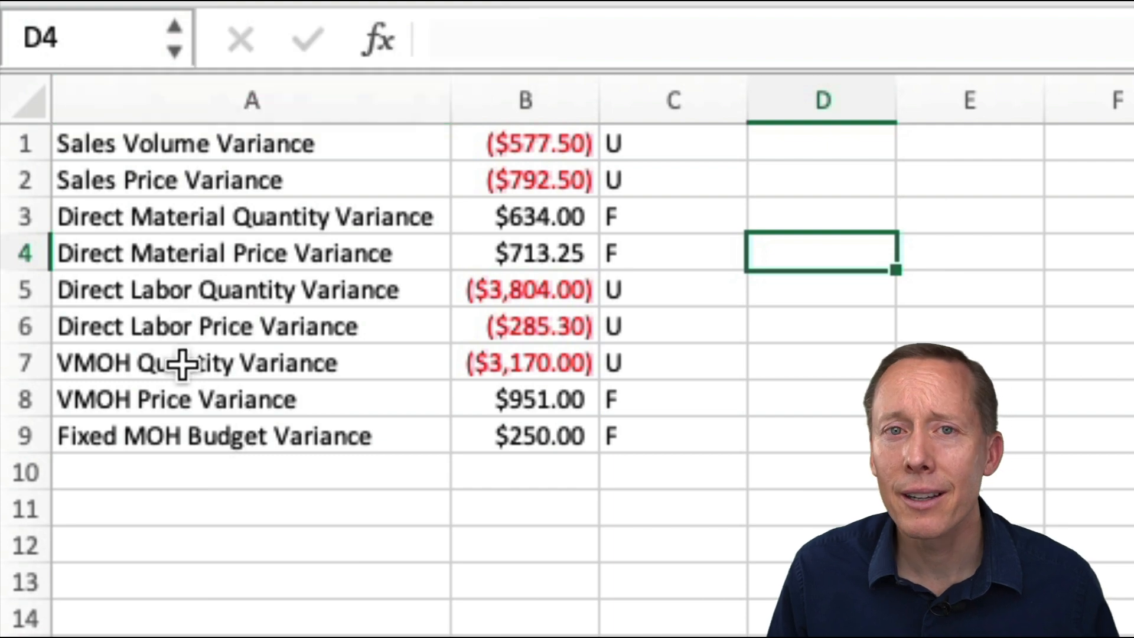
- Insert a blank row above the Sales Volume Variance row
left_click(28, 152)
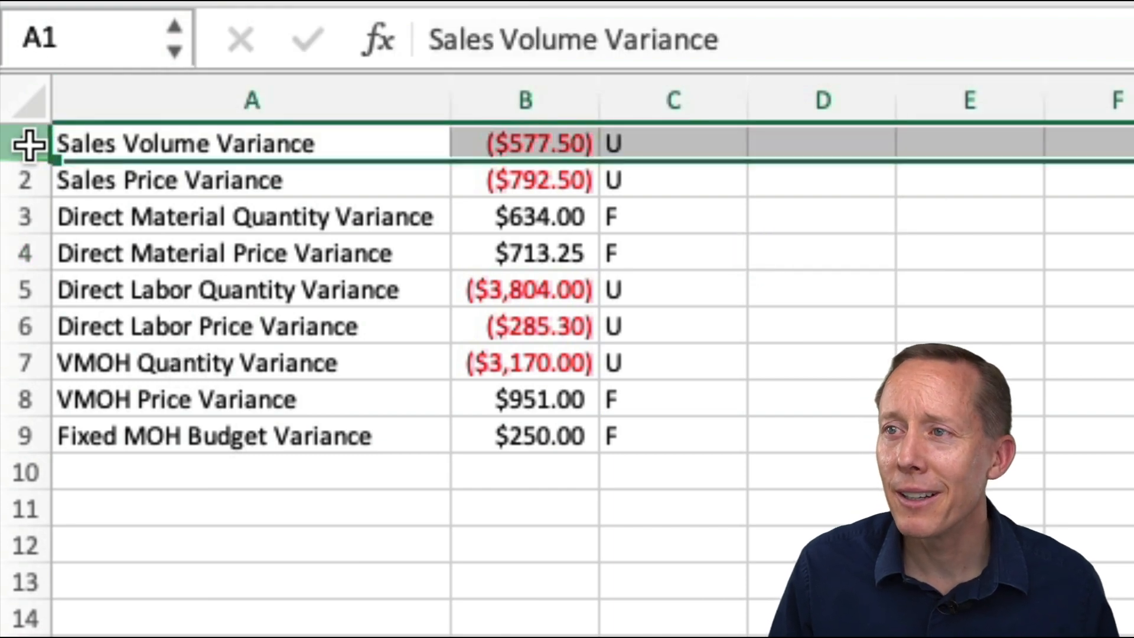
right_click(30, 153)
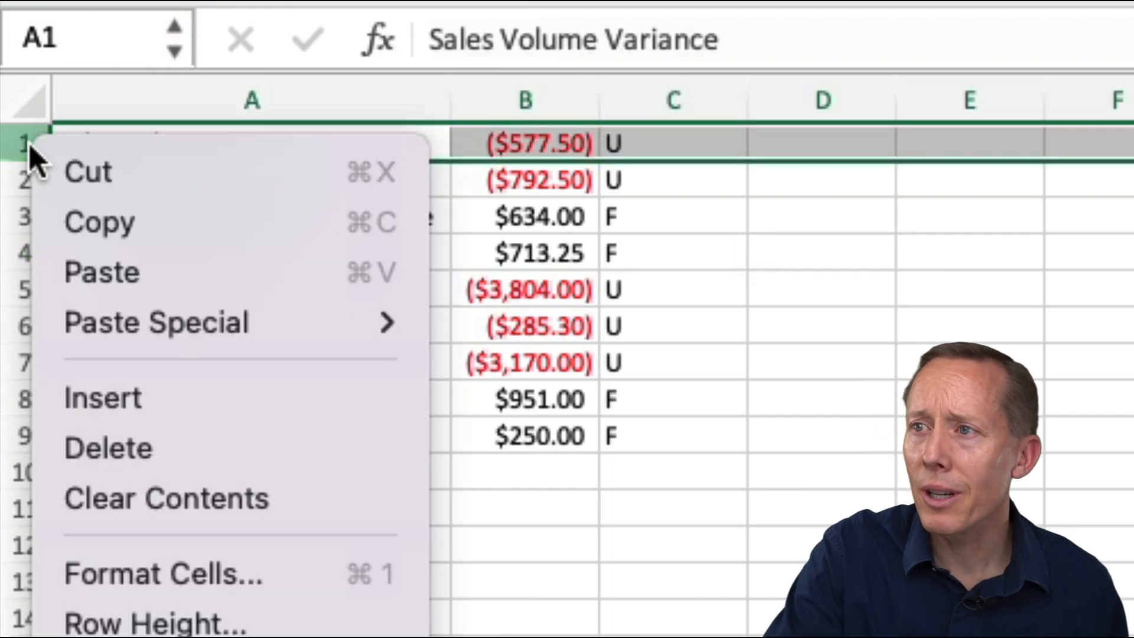
left_click(55, 390)
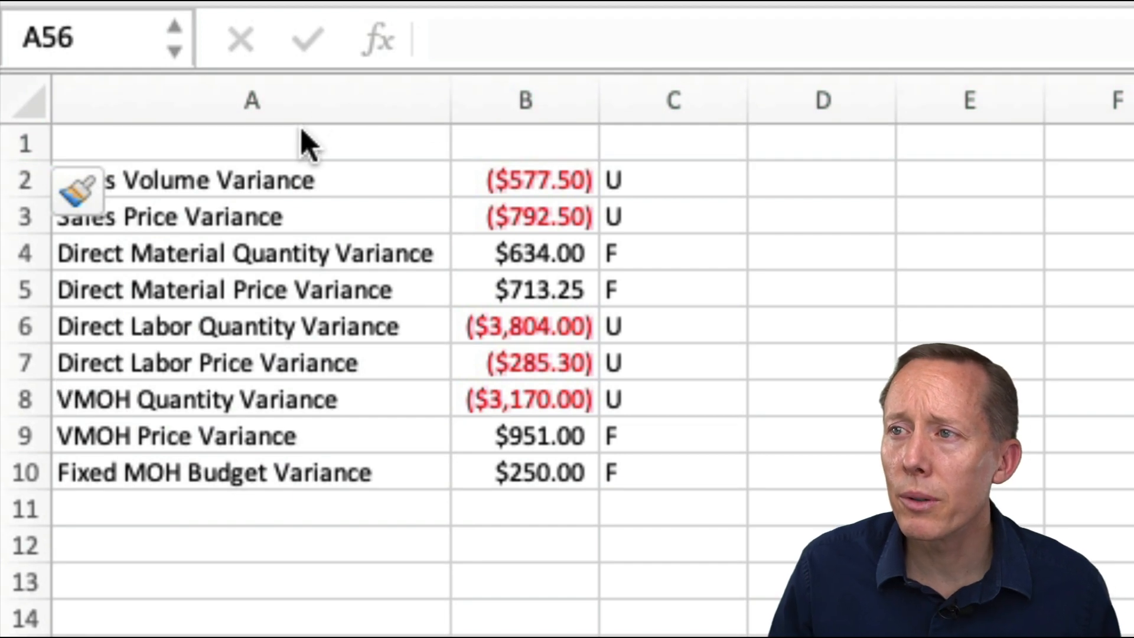
- Enter the column headers Name, Amount and Impact in A1 to C1
left_click(290, 147)
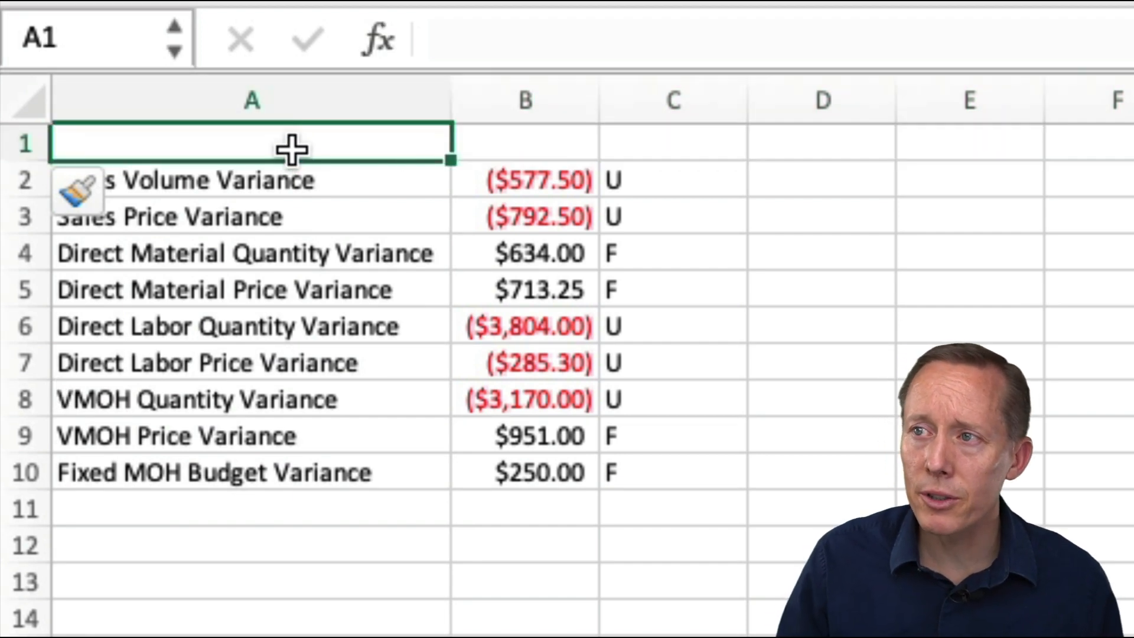
type("Name")
key("Tab")
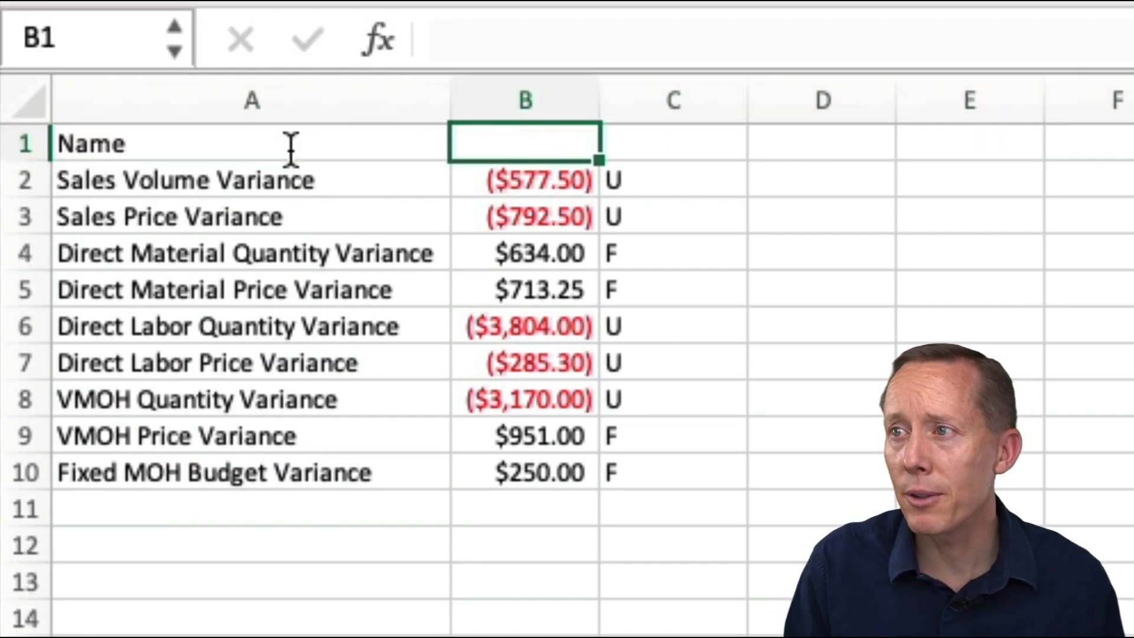
type("Amount")
key("Tab")
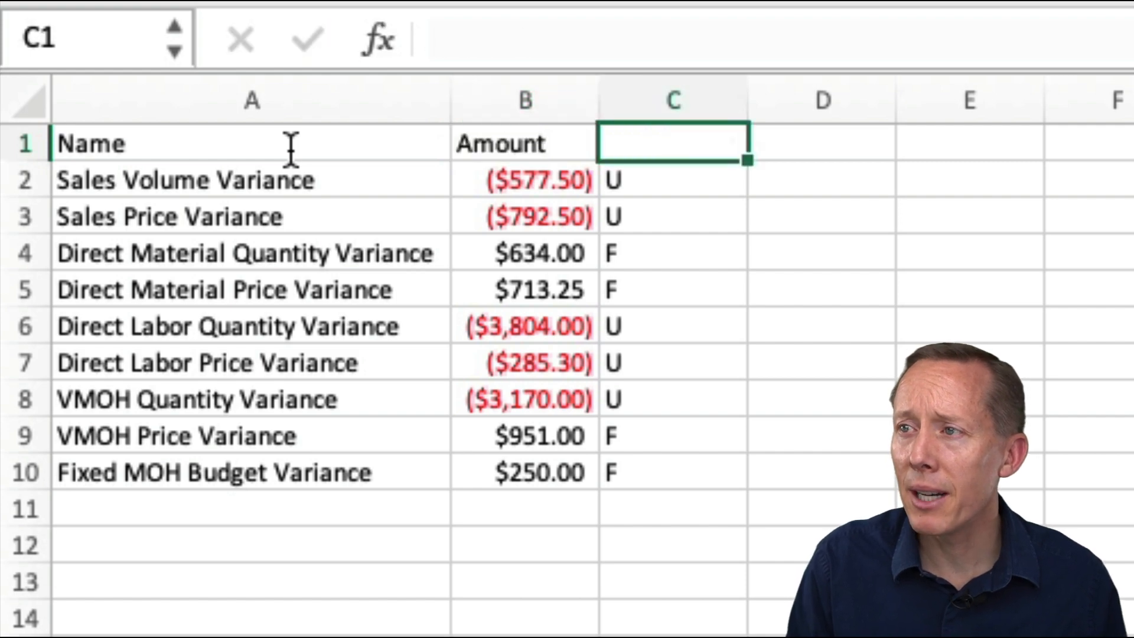
type("Impact")
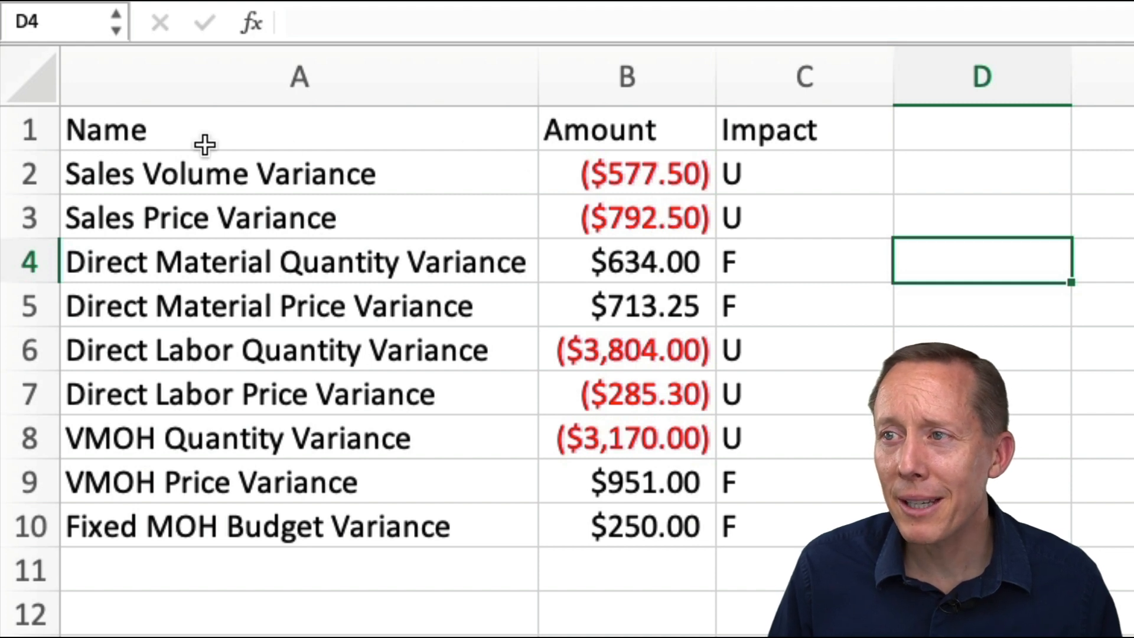
- Turn on filtering for the variance list's header row
left_click(341, 135)
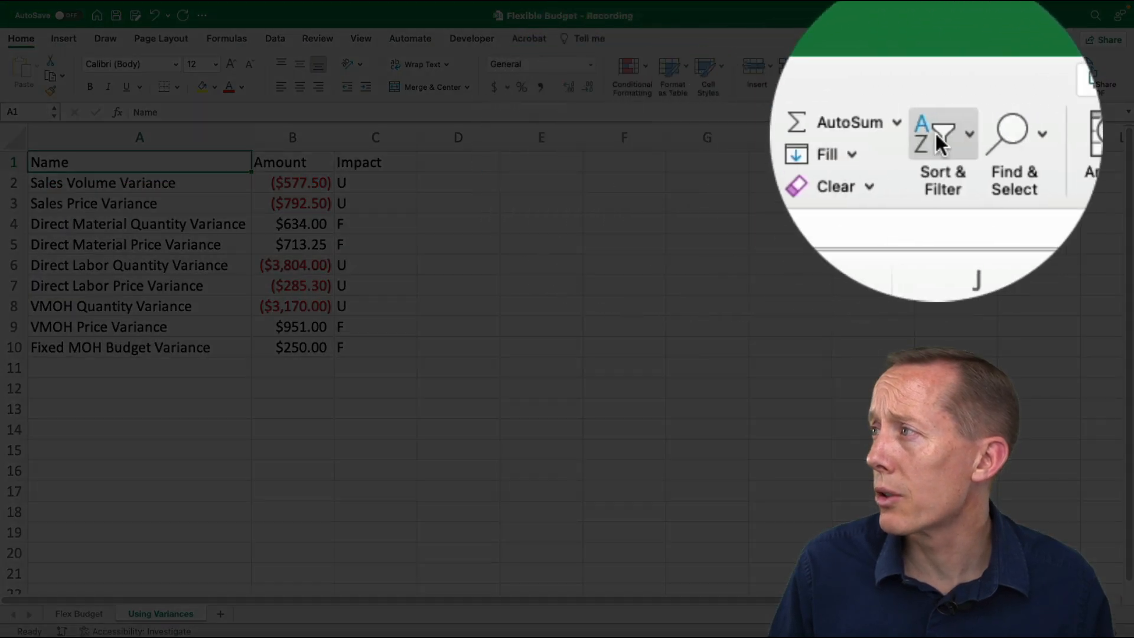
left_click(938, 66)
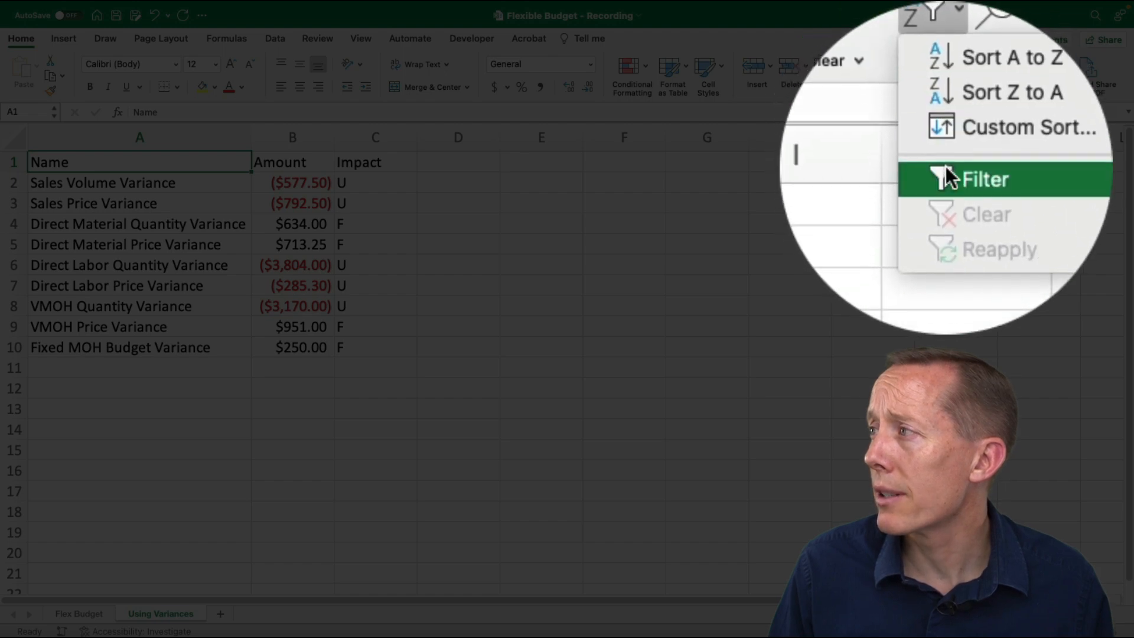
left_click(944, 151)
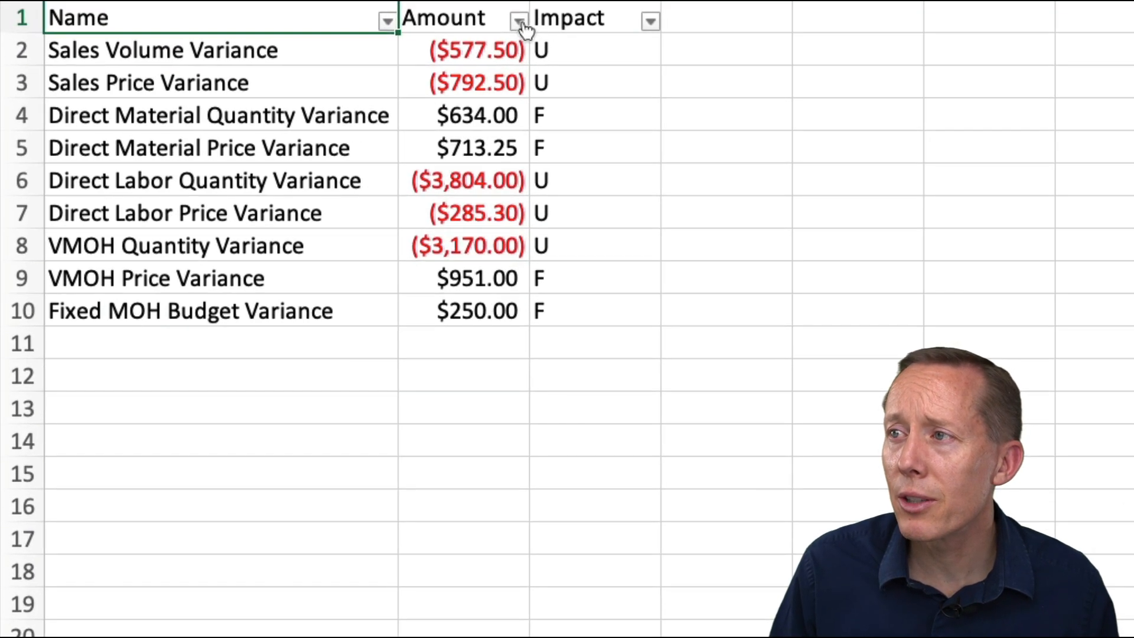
- Sort the variance list by Amount in ascending order
left_click(327, 165)
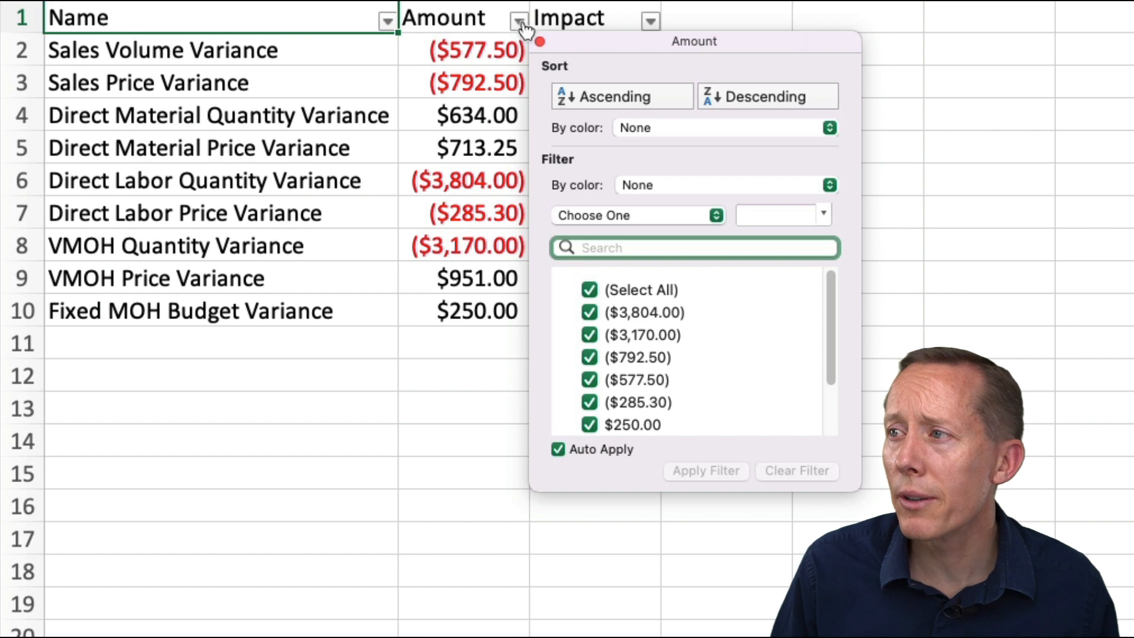
left_click(747, 95)
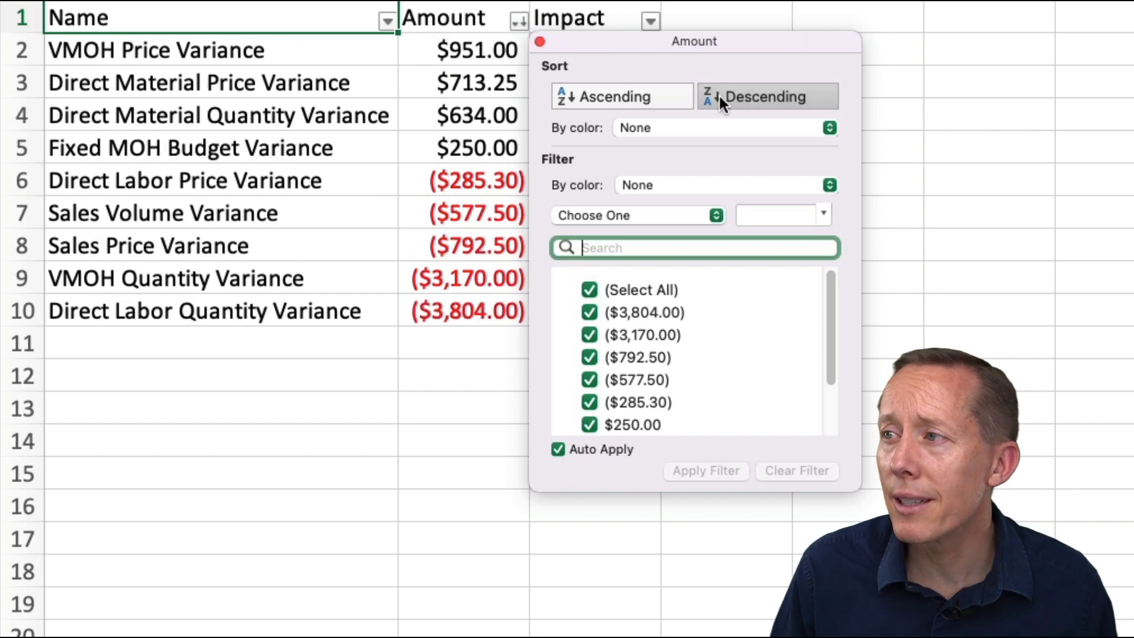
left_click(640, 95)
left_click(334, 373)
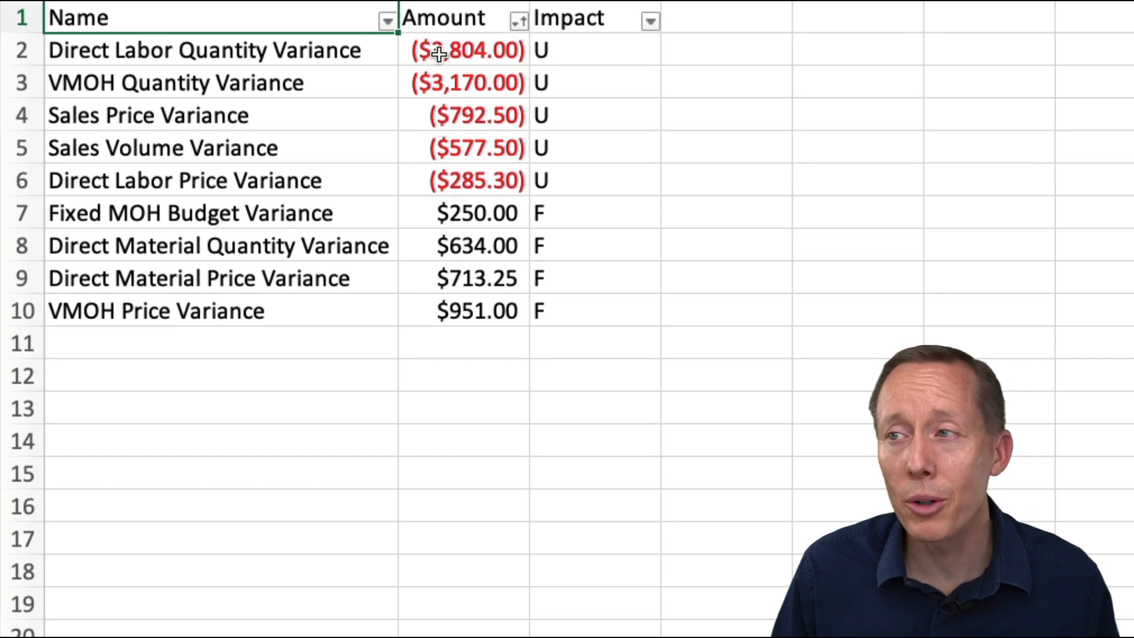
- Apply a blue-white-red color scale to the amounts in B2:B10, with red for the lowest values and blue for the highest
left_click_drag(439, 53, 438, 304)
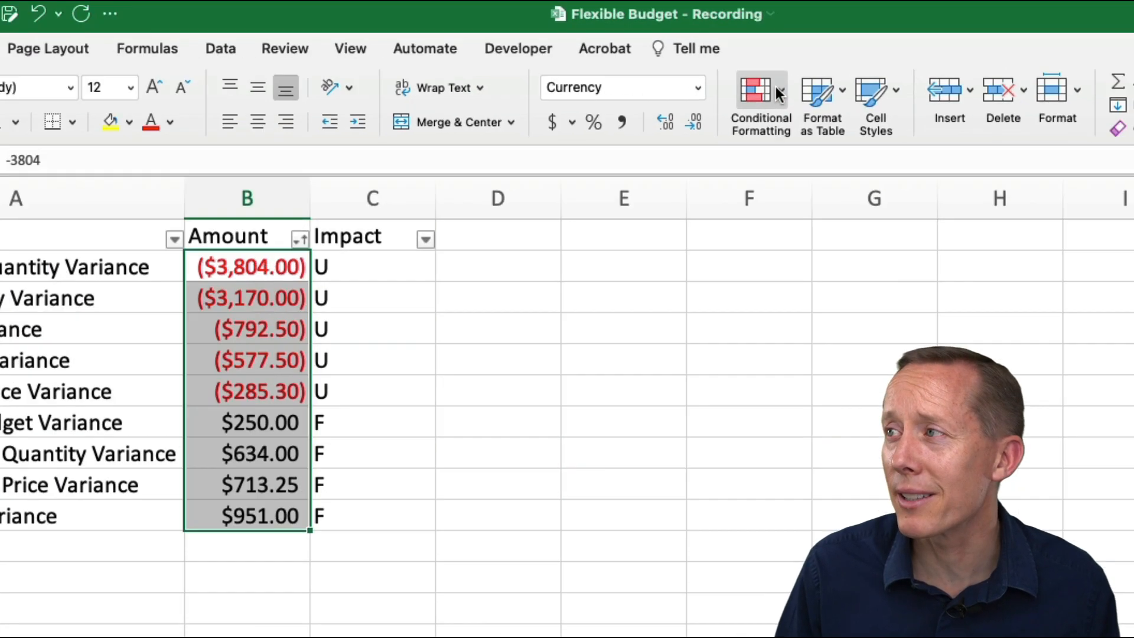
left_click(875, 90)
mouse_move(154, 213)
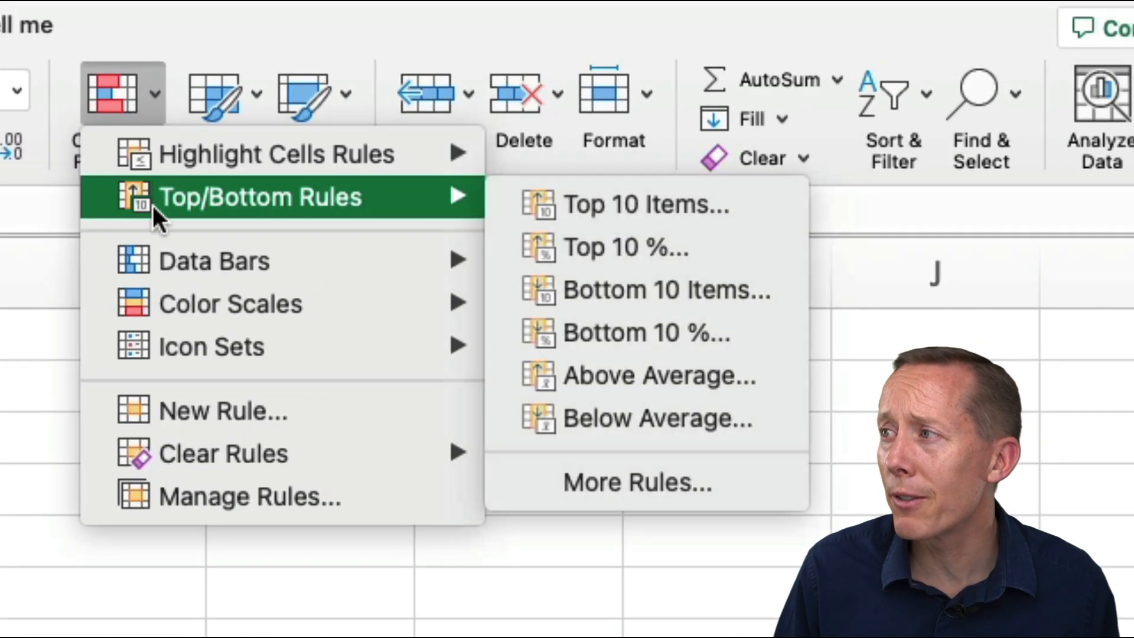
mouse_move(153, 308)
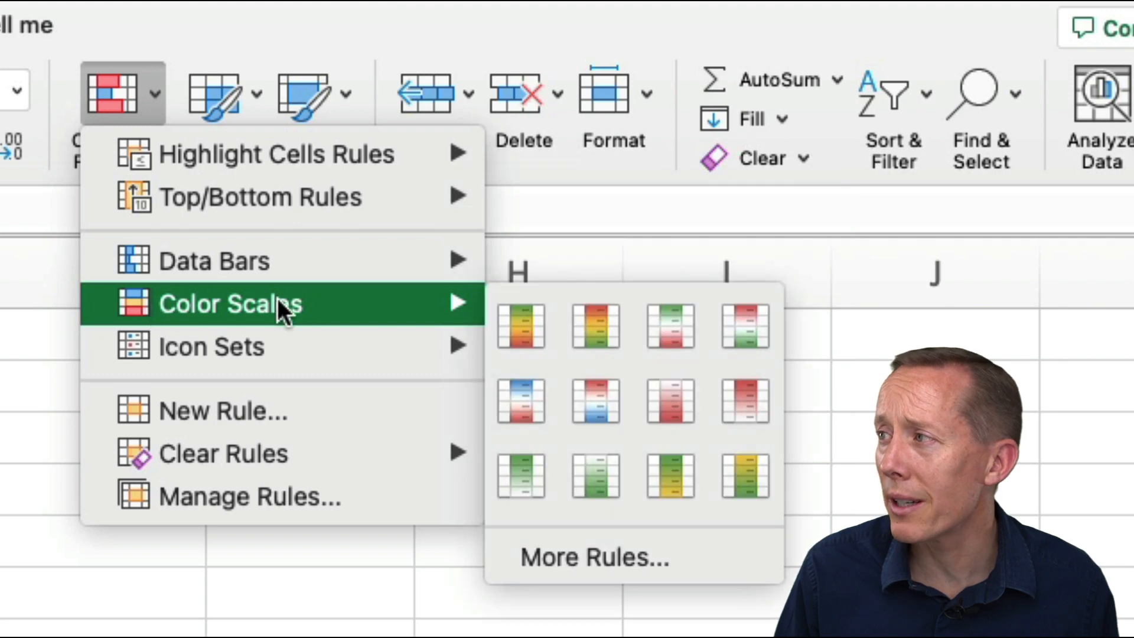
left_click(529, 397)
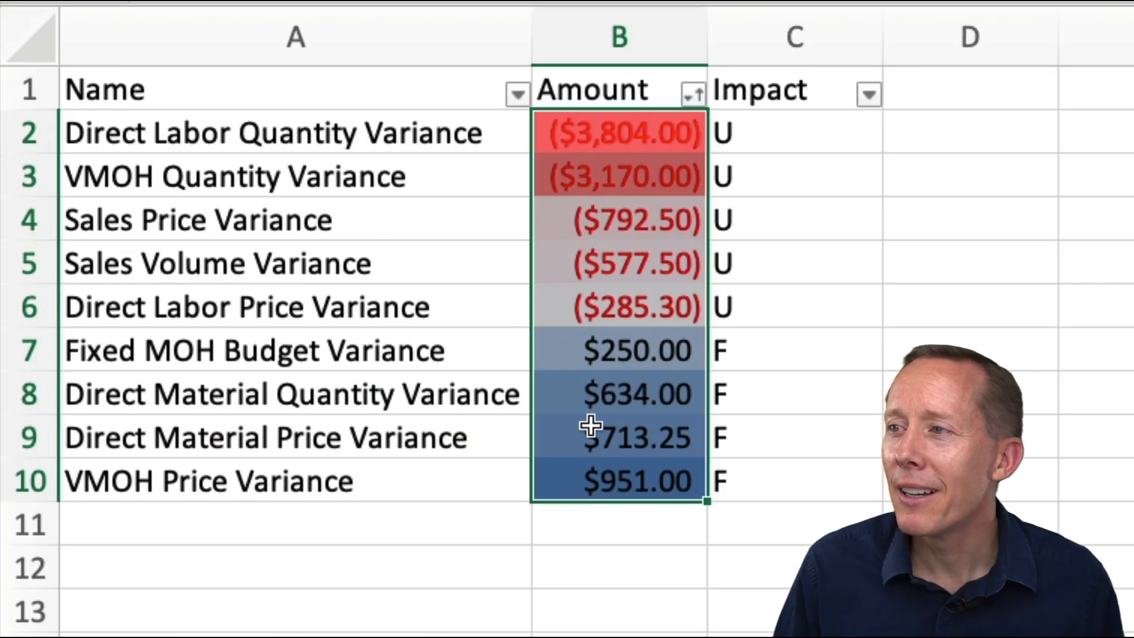
left_click(620, 308)
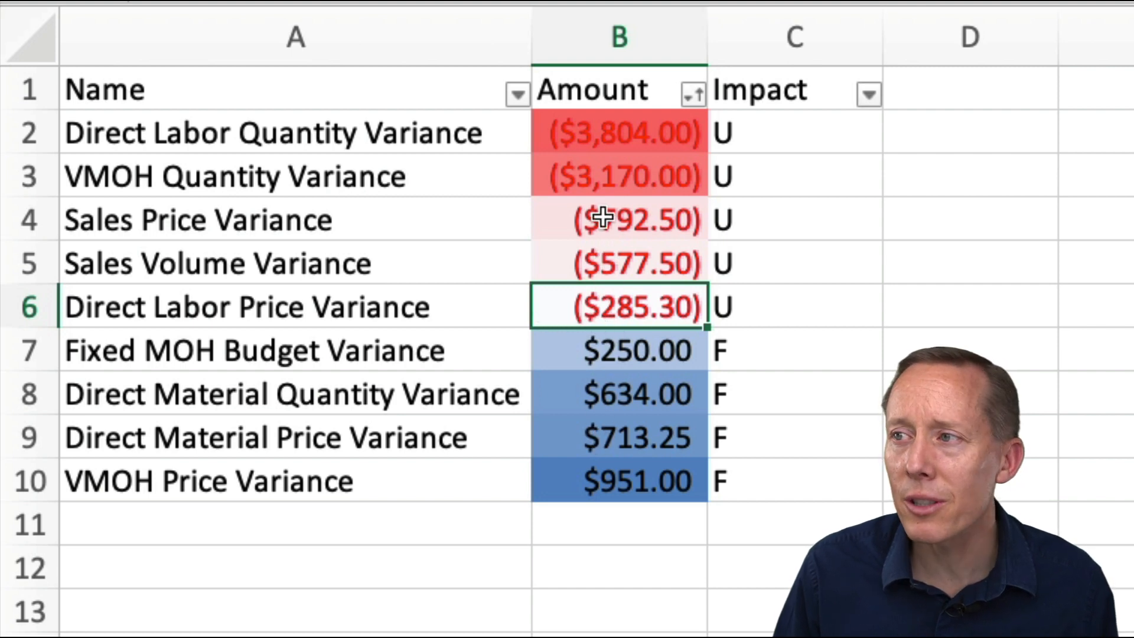
- Edit the color scale rule on B2:B10 so its midpoint is of type Number with value 0
left_click_drag(597, 124, 597, 476)
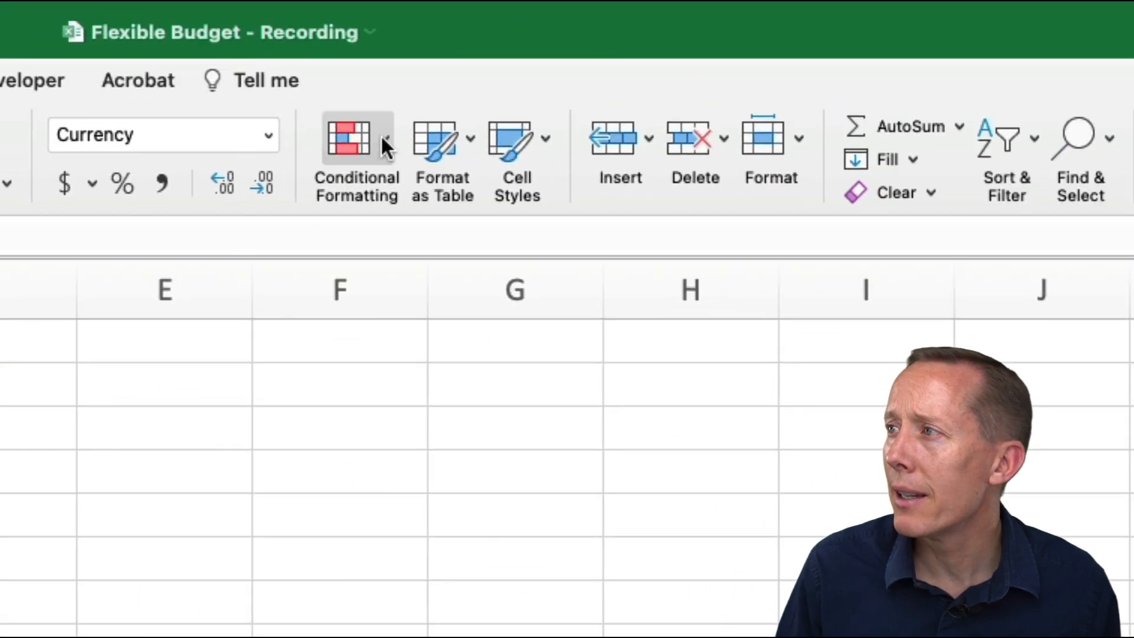
left_click(580, 90)
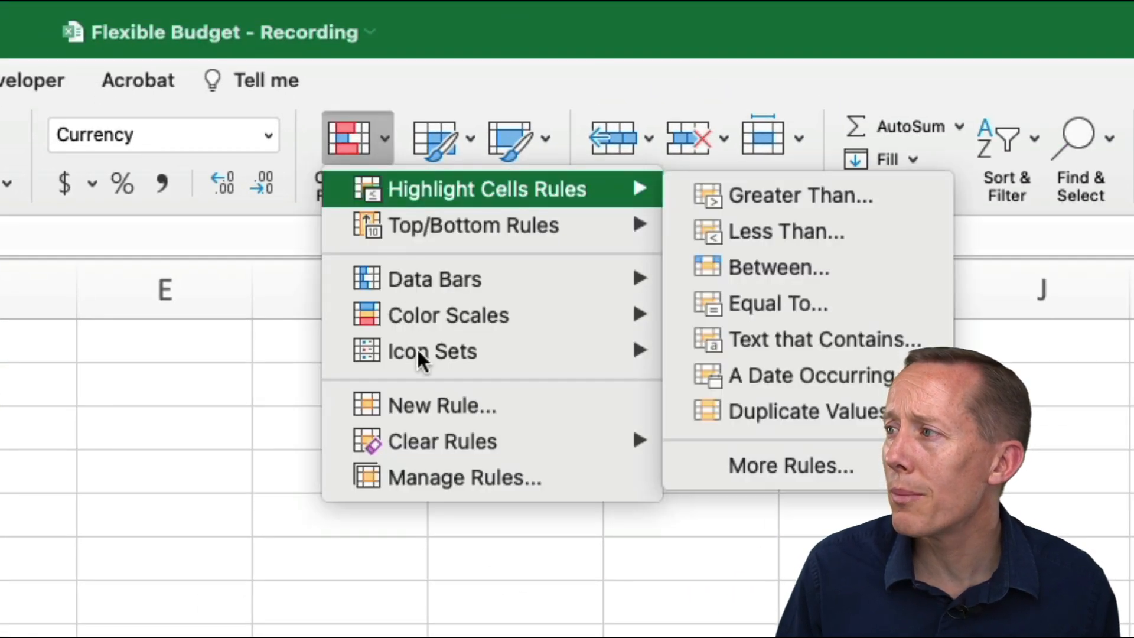
left_click(423, 475)
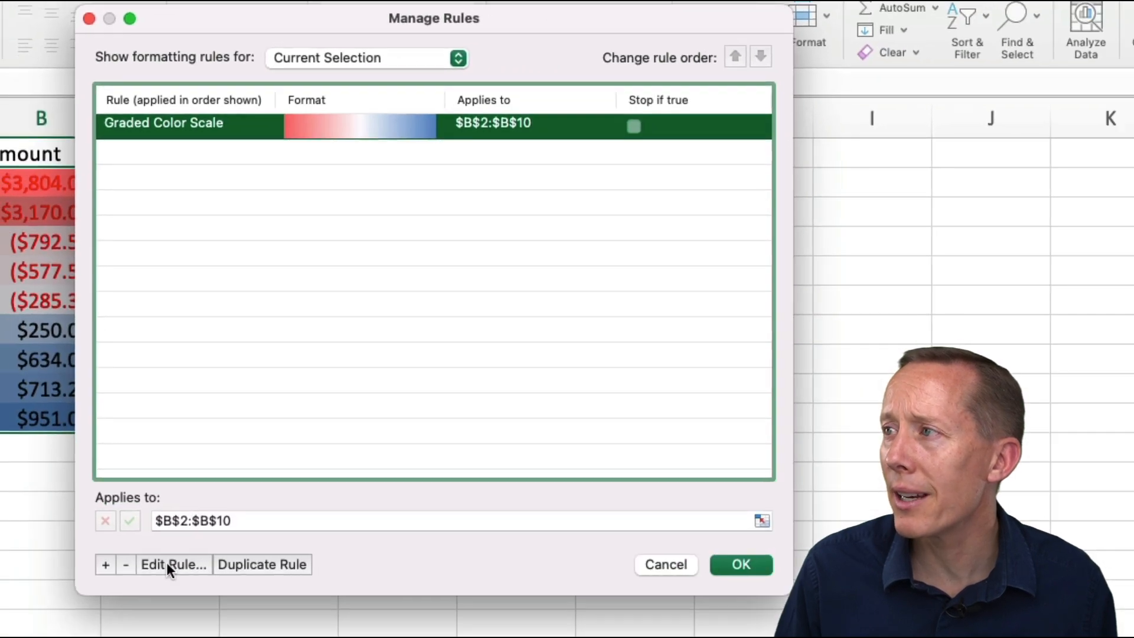
left_click(167, 562)
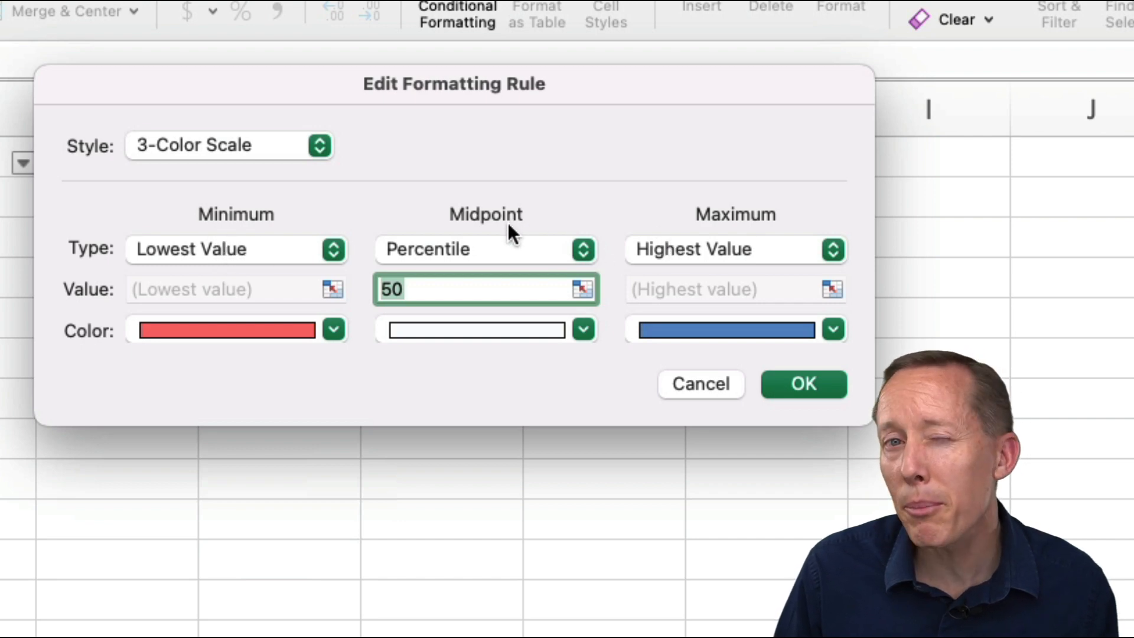
left_click(573, 247)
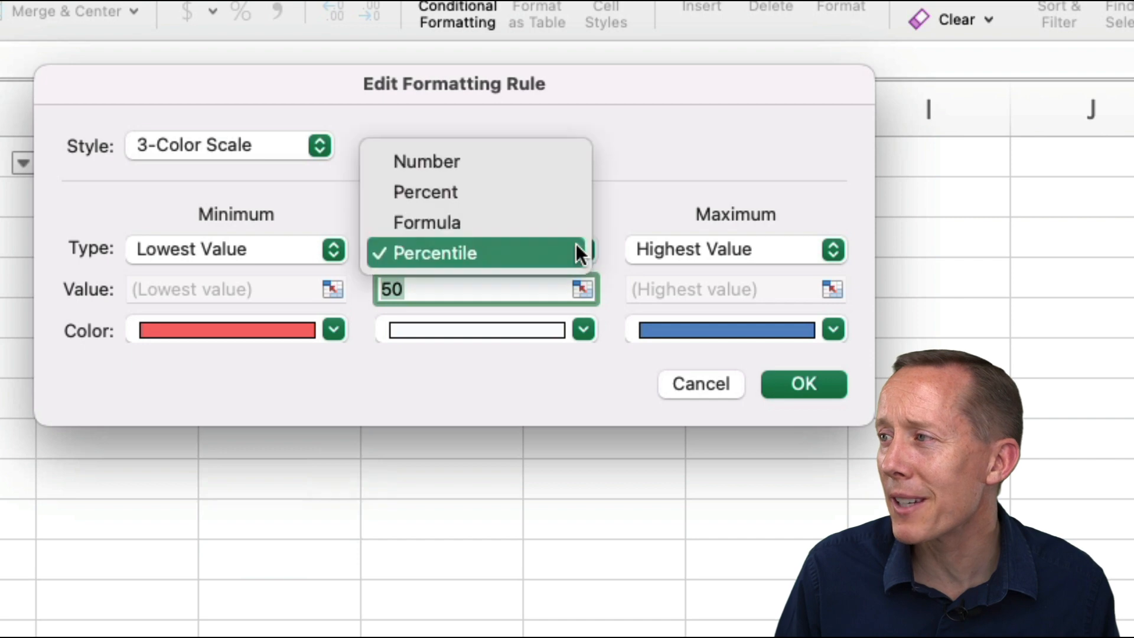
left_click(513, 163)
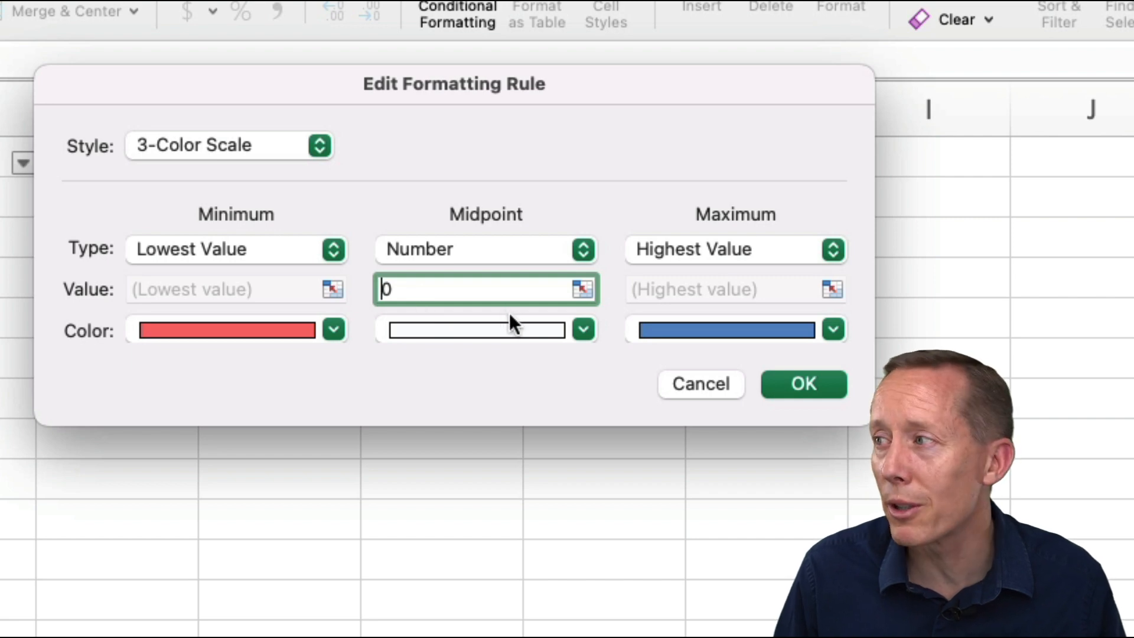
left_click(798, 384)
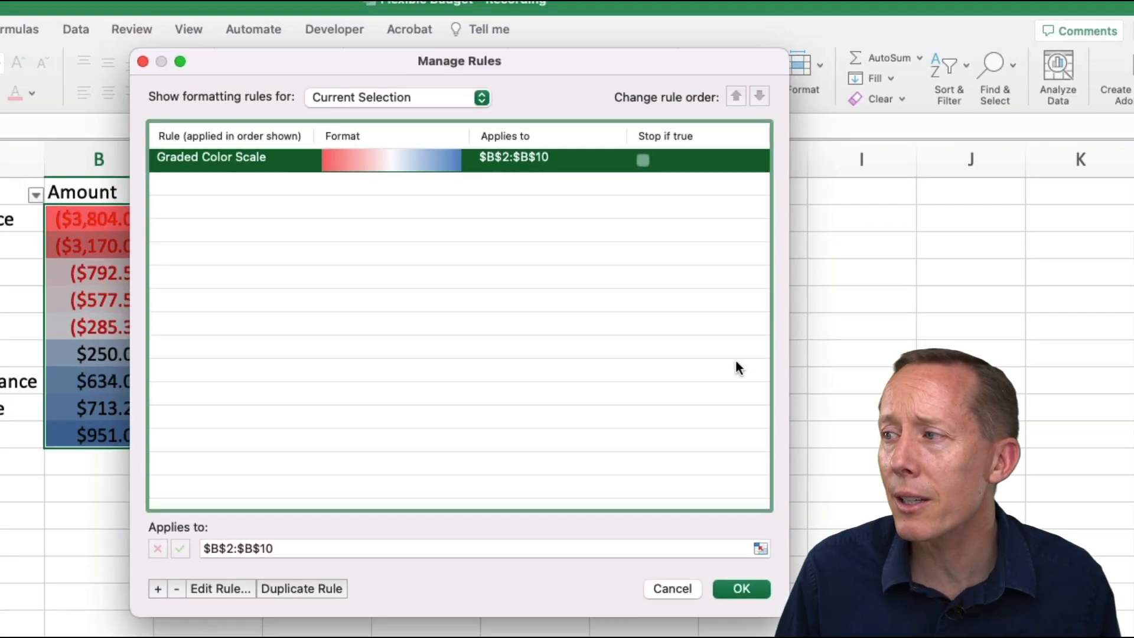
left_click(735, 563)
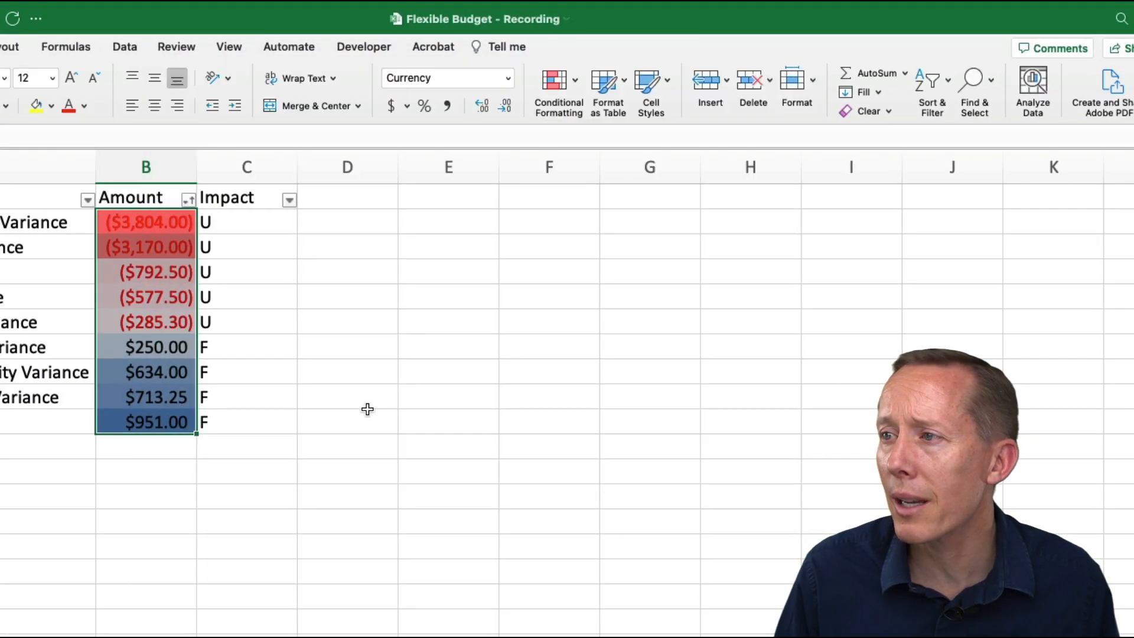
left_click(292, 372)
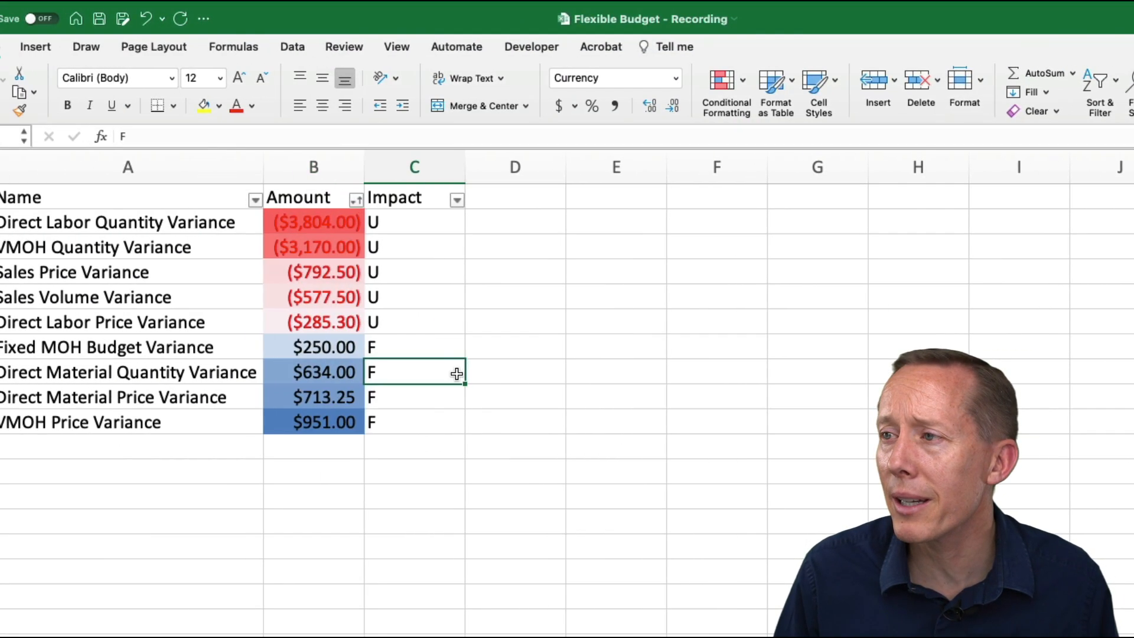
left_click(100, 322)
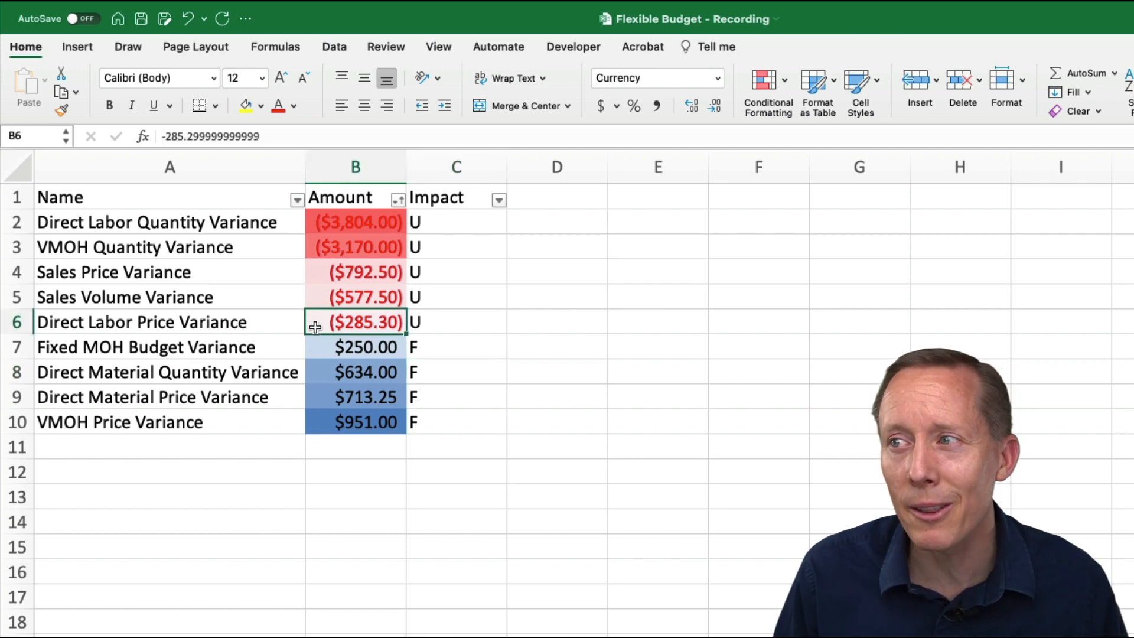
left_click(323, 394)
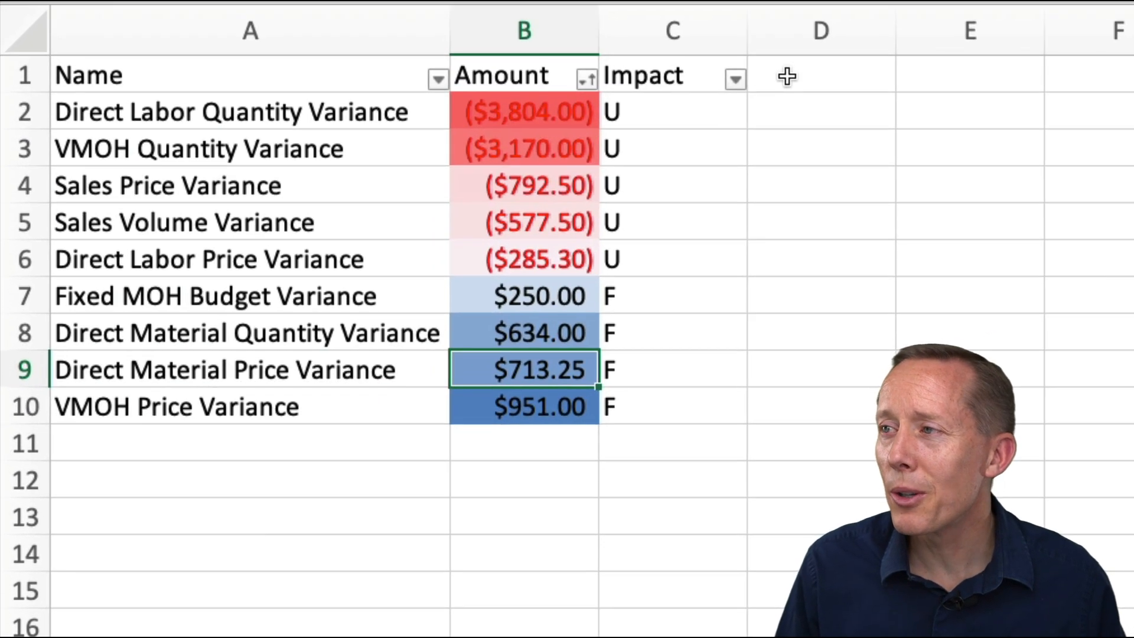
- Add an Input column header in D1 and enter DL, VMOH, Sales and Sales in D2 to D5
left_click(533, 198)
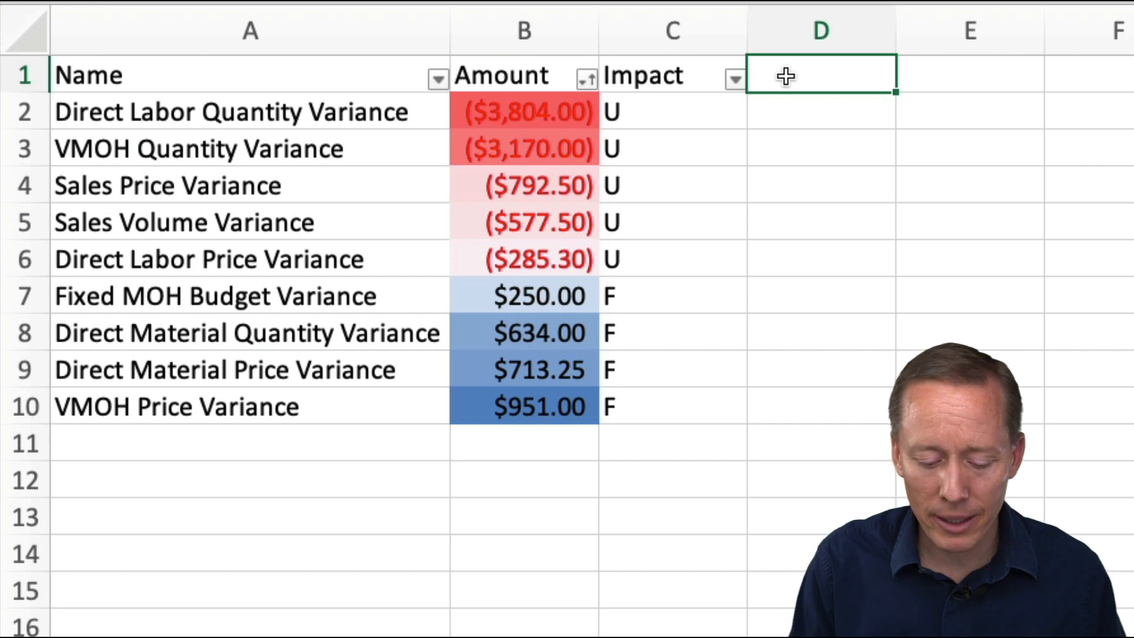
type("Input")
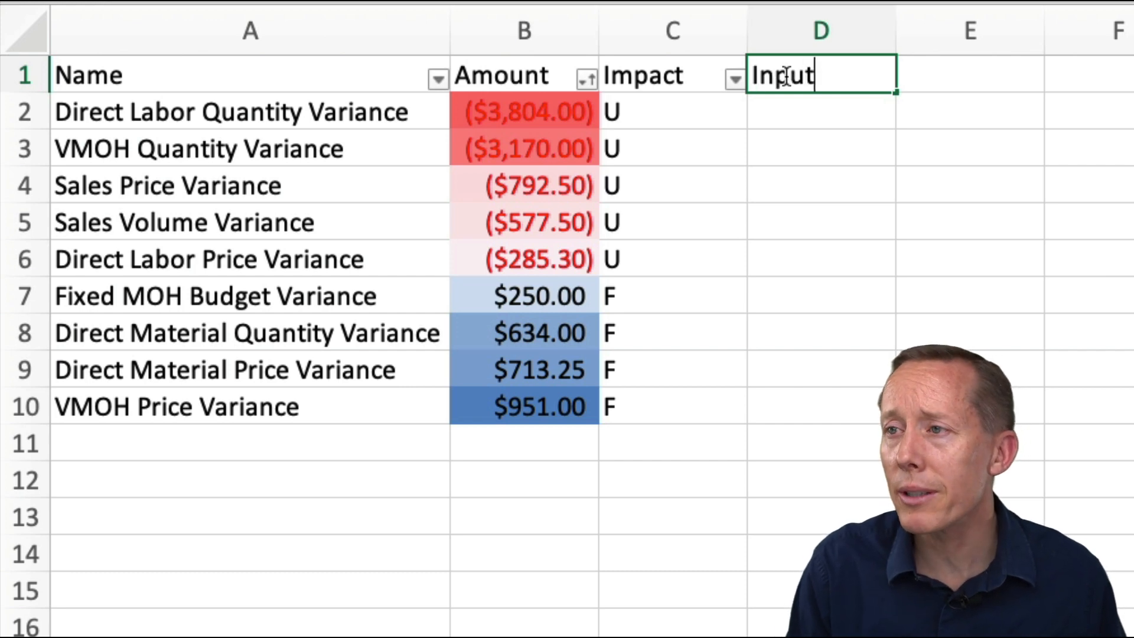
key("Return")
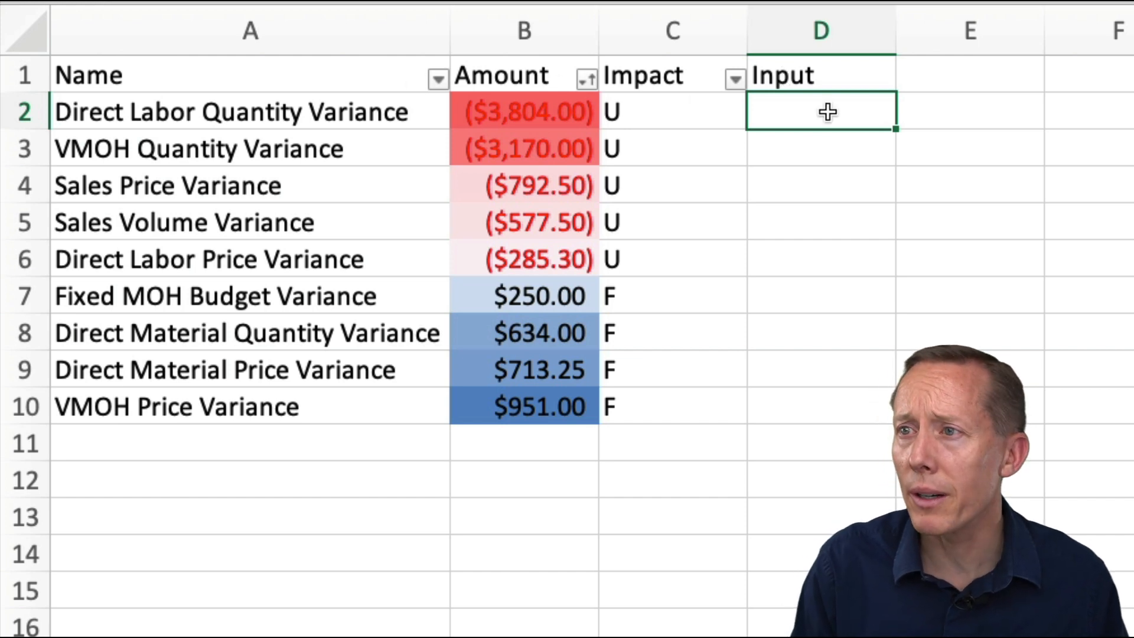
type("DL")
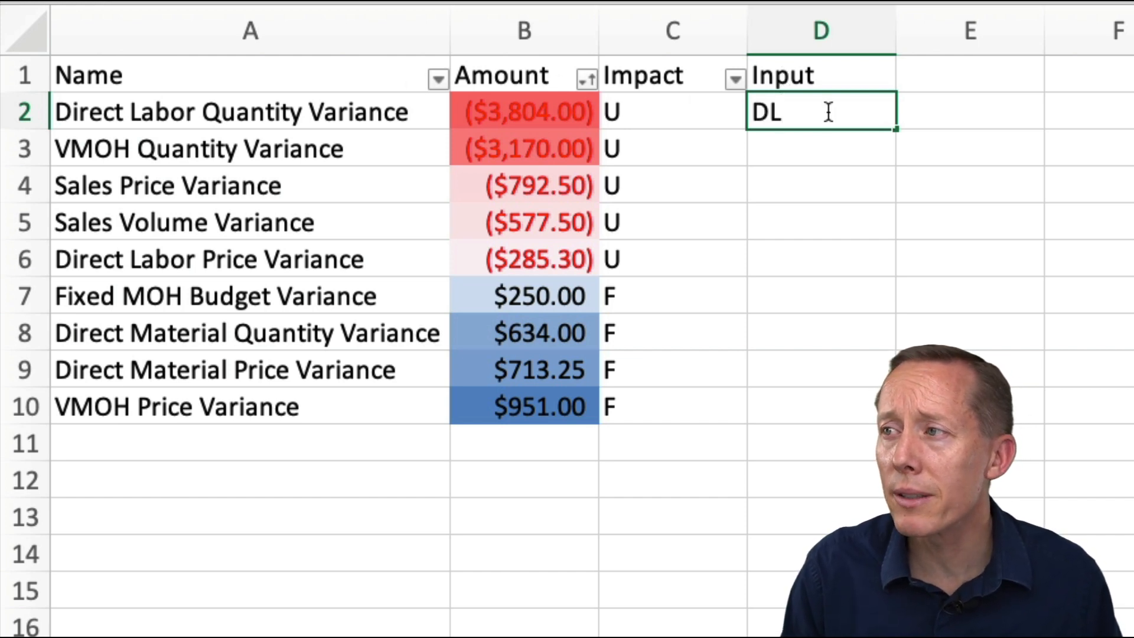
key("Return")
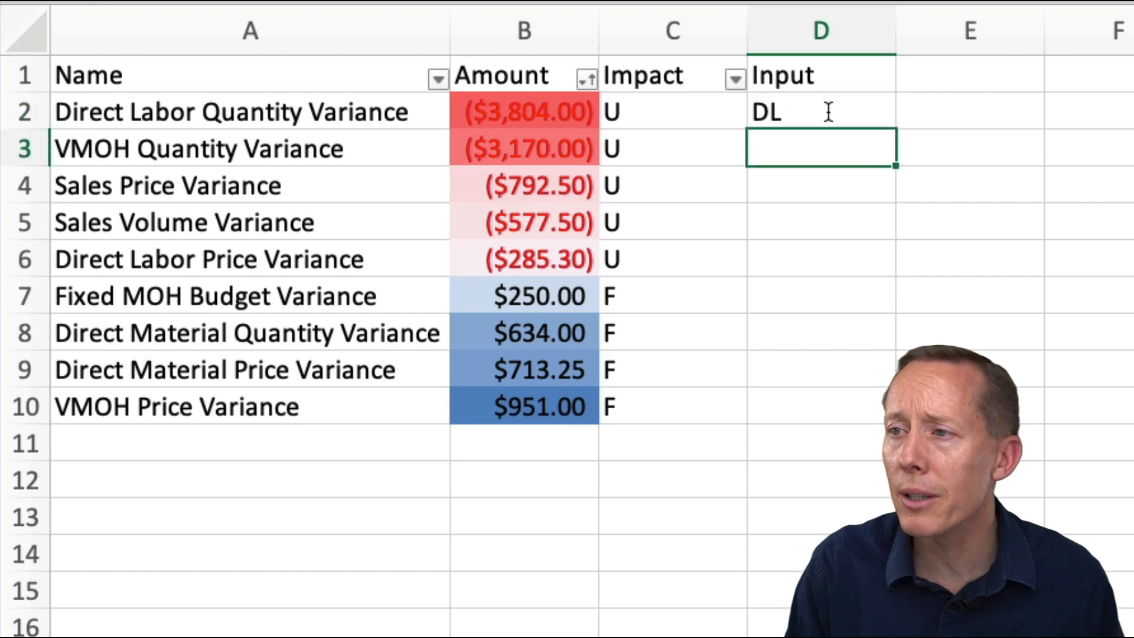
type("VMOH")
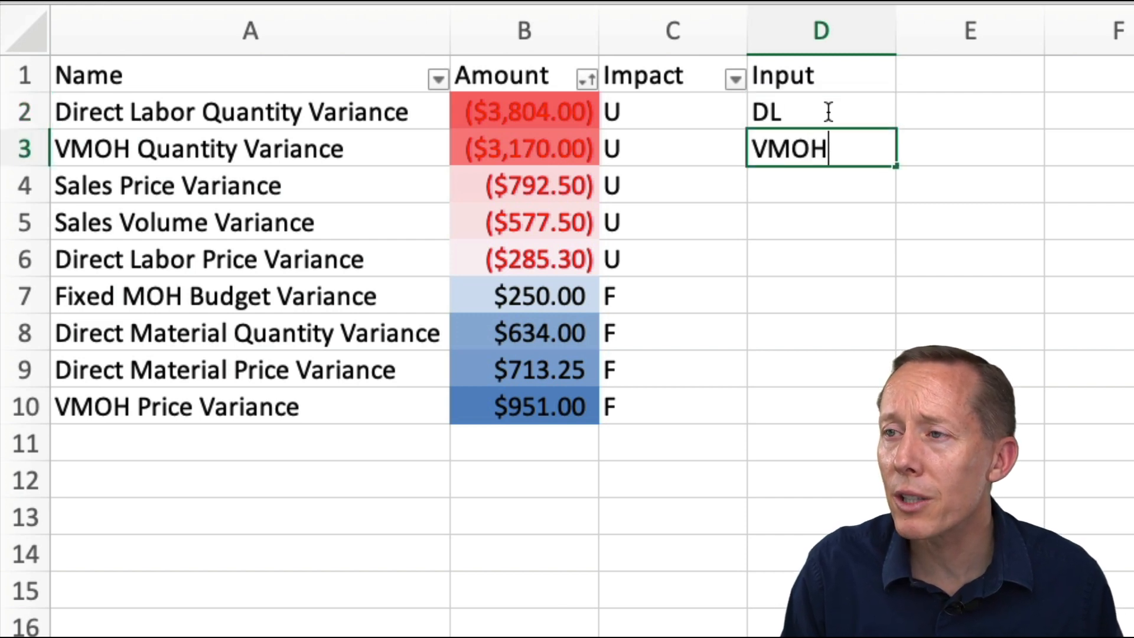
key("Return")
type("Sales")
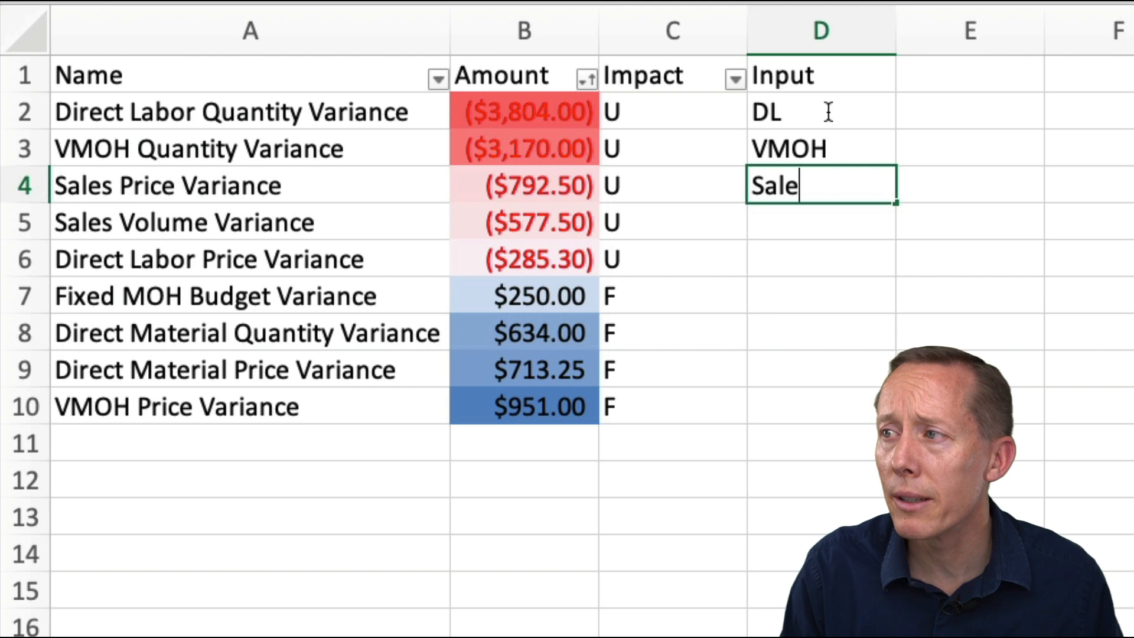
key("Return")
type("Sales")
key("Return")
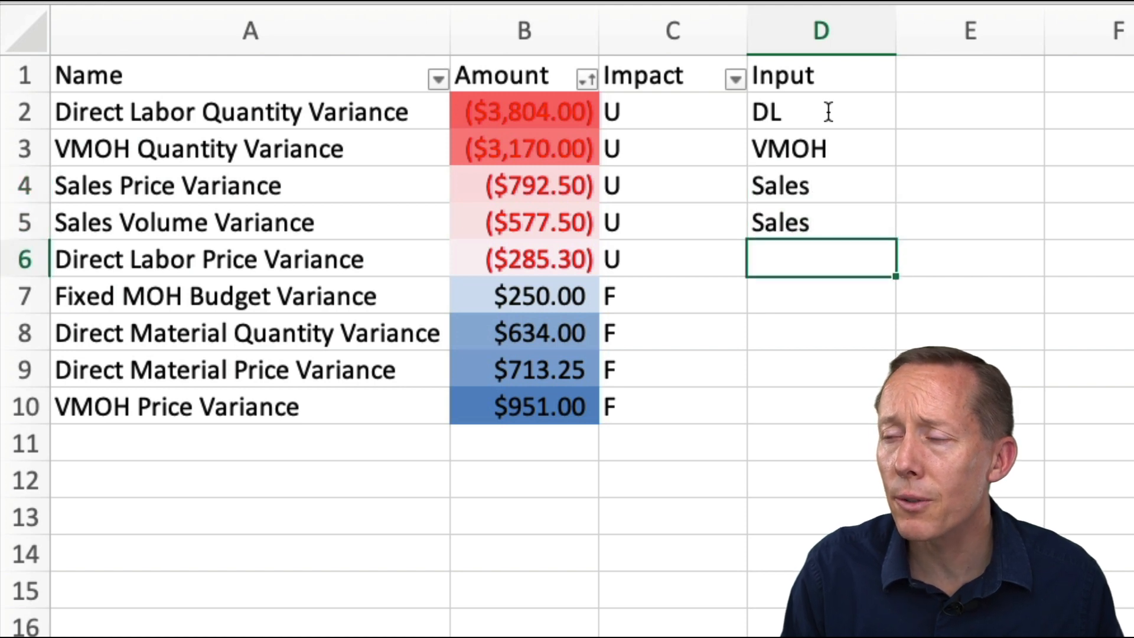
- Enter DL, FMOH, DM, DM and VMOH in D6 to D10 and save the workbook
type("DL")
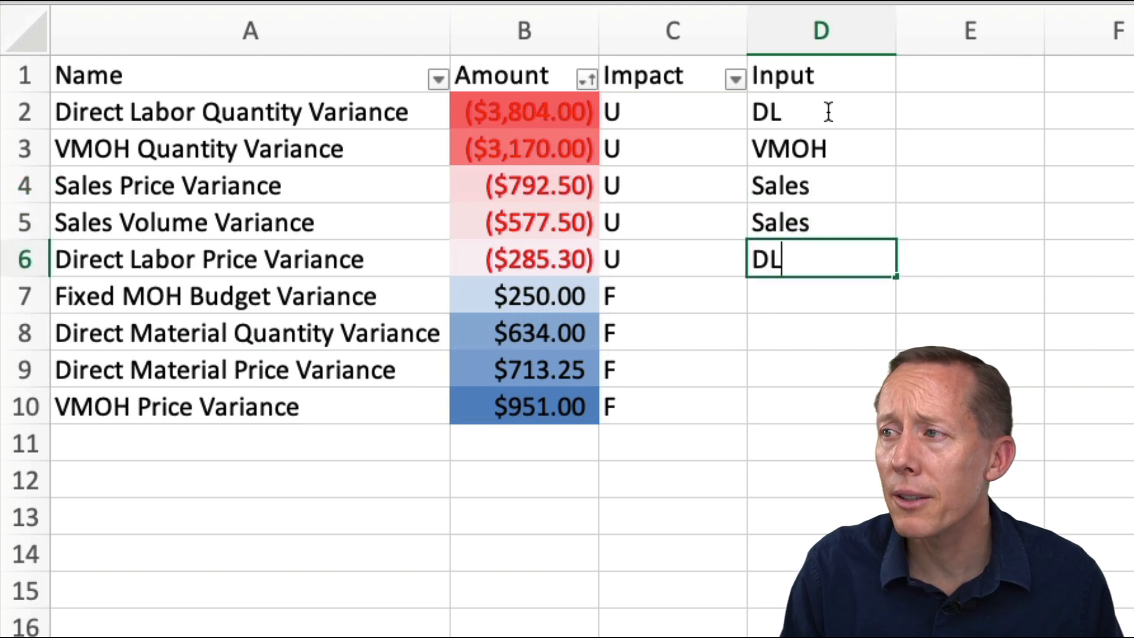
key("Return")
type("FMOH")
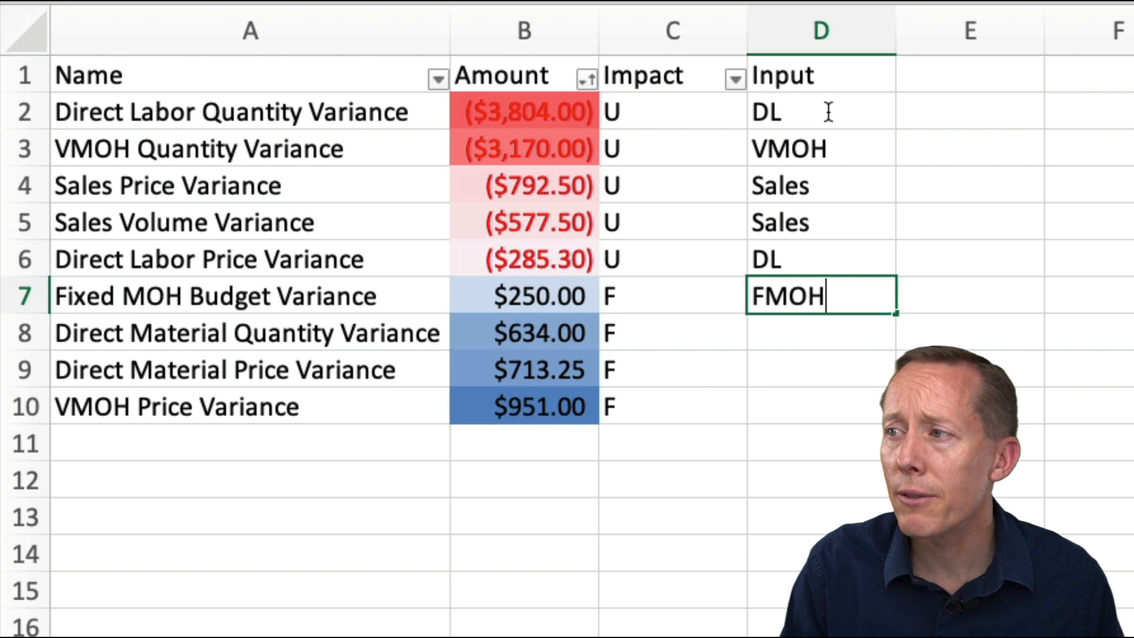
key("Return")
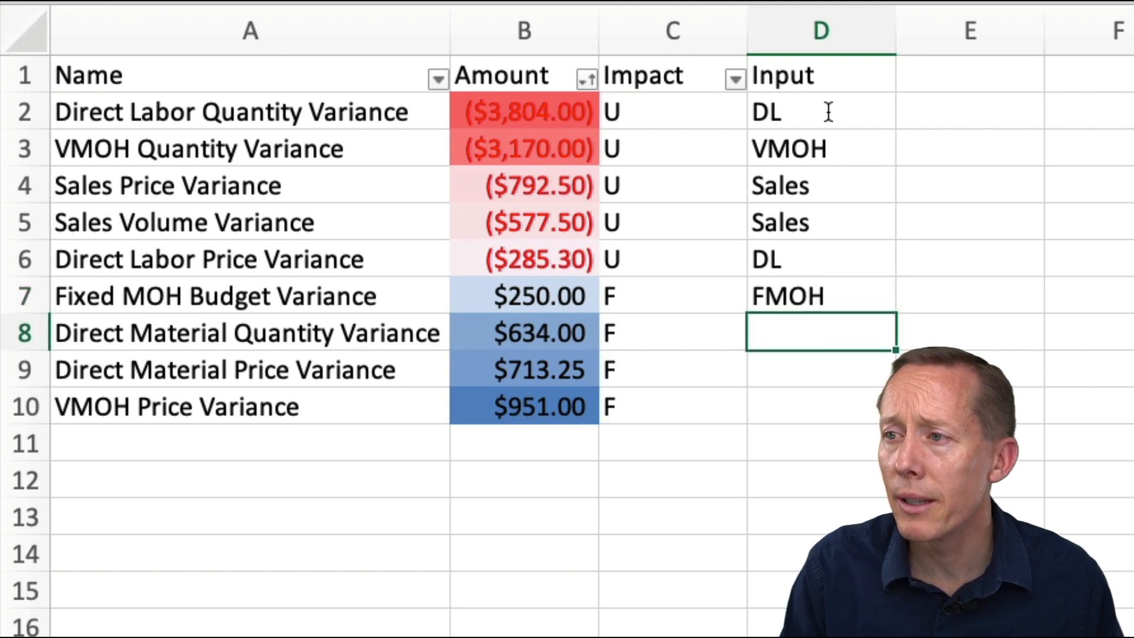
type("DM")
key("Return")
type("DM")
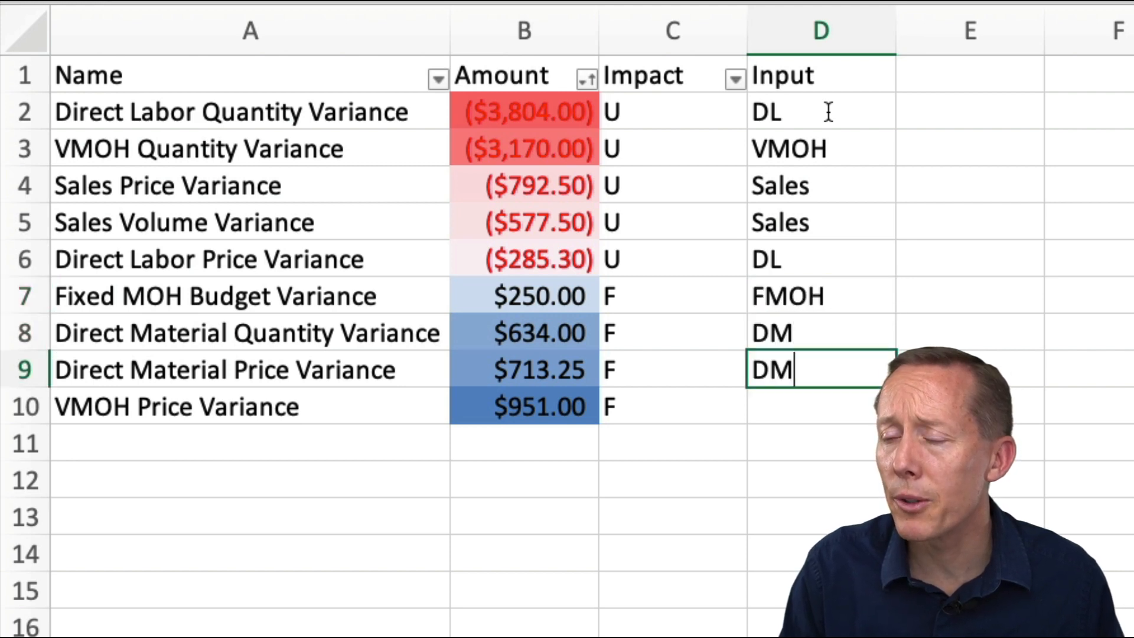
key("Return")
type("VMOH")
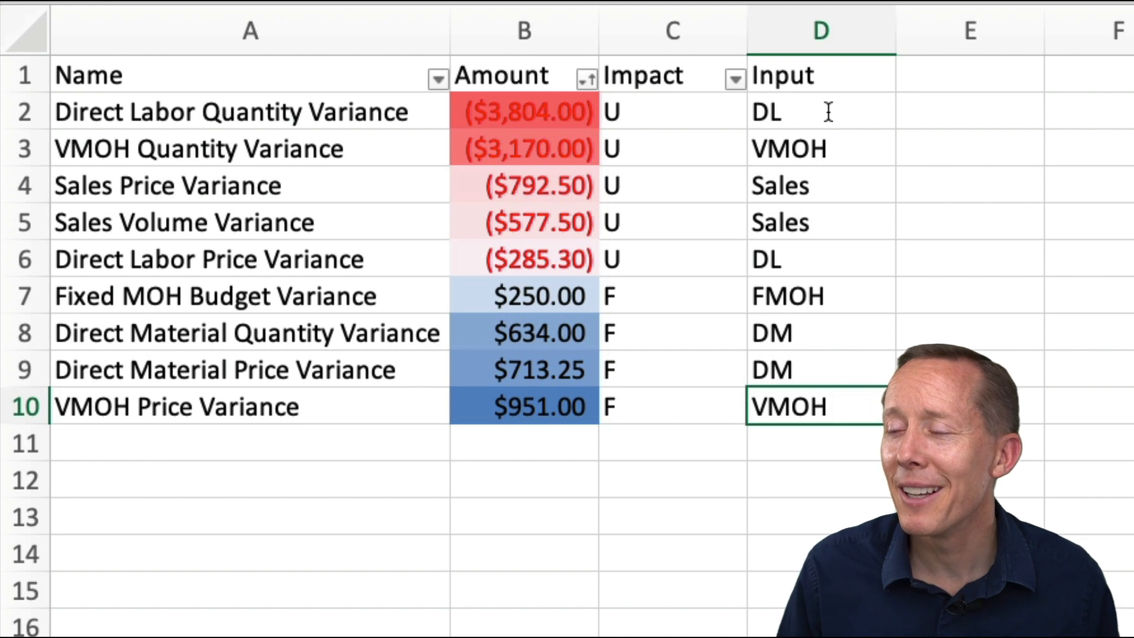
left_click(805, 149)
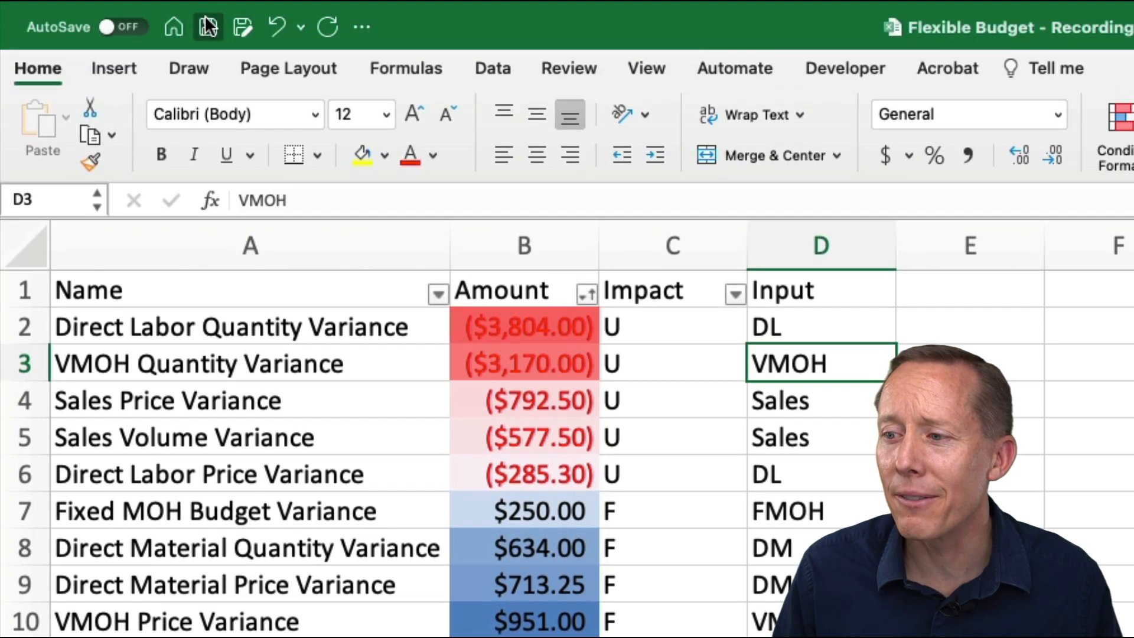
left_click(208, 27)
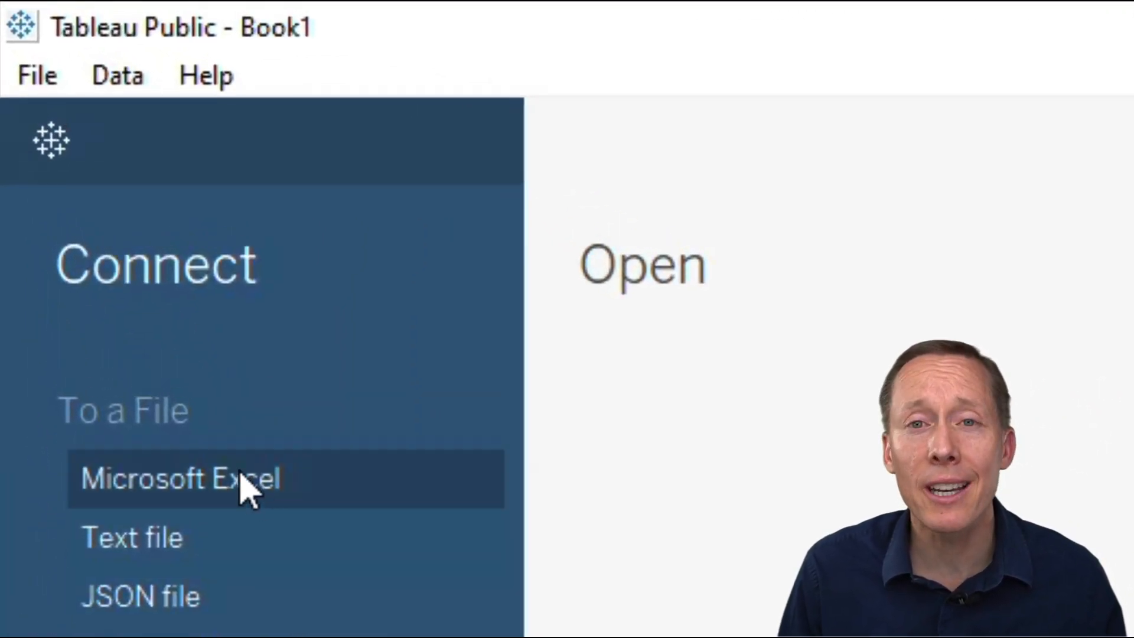
- In Tableau Public, connect to the Excel file Flexible Budget - Recording and add its Using Variances sheet to the data source
left_click(240, 472)
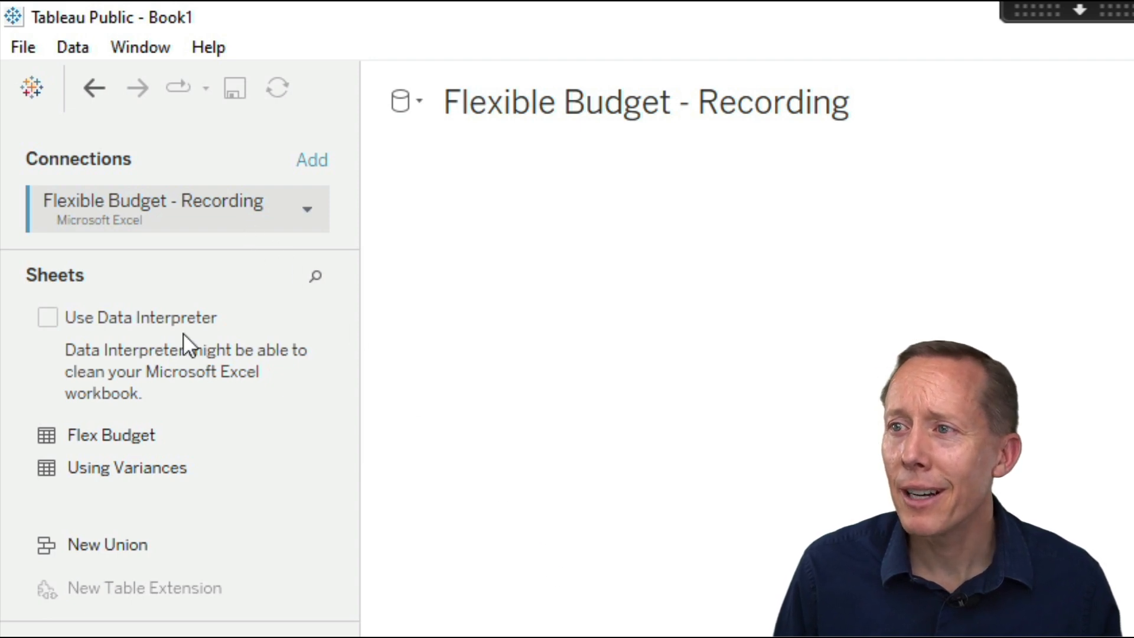
left_click_drag(94, 466, 1019, 484)
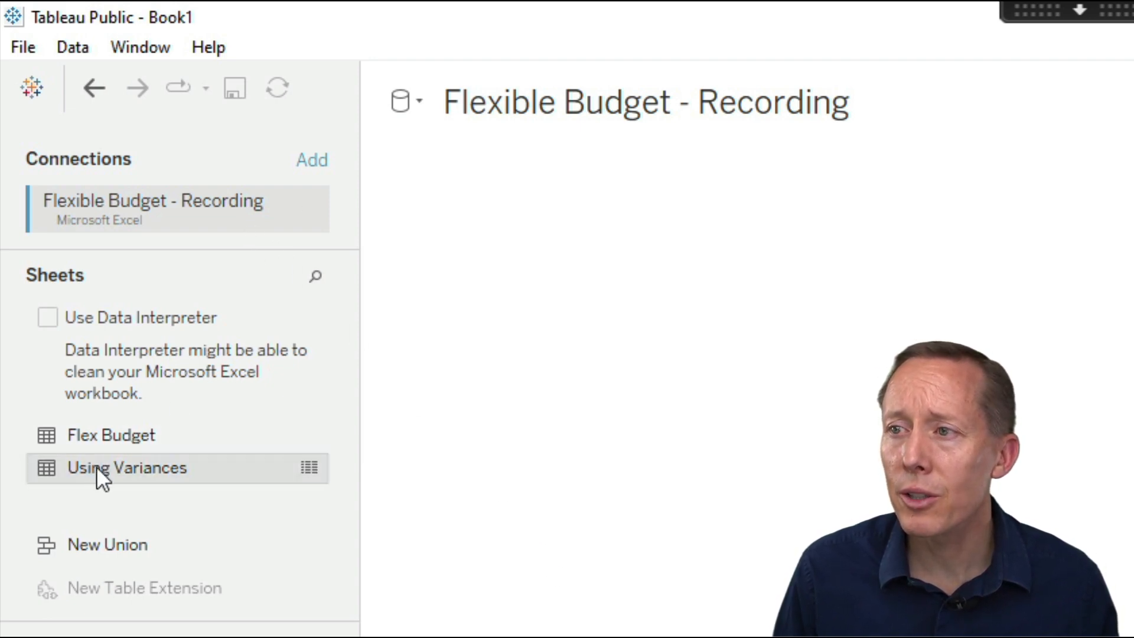
left_click_drag(697, 331, 776, 335)
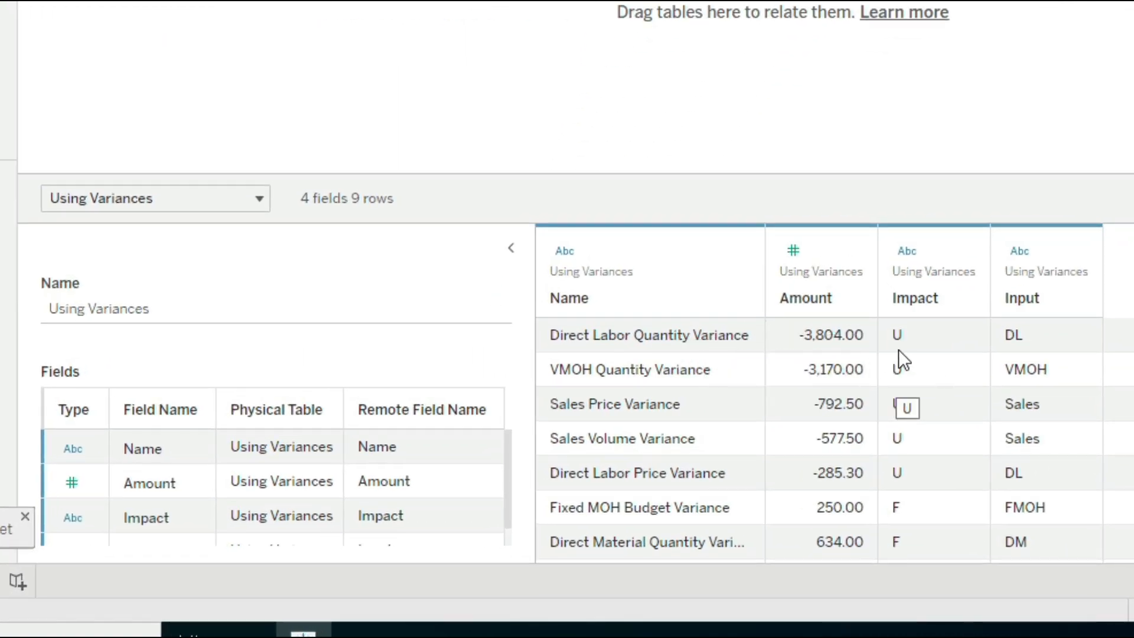
scroll(790, 384, "down", 2)
scroll(789, 382, "up", 2)
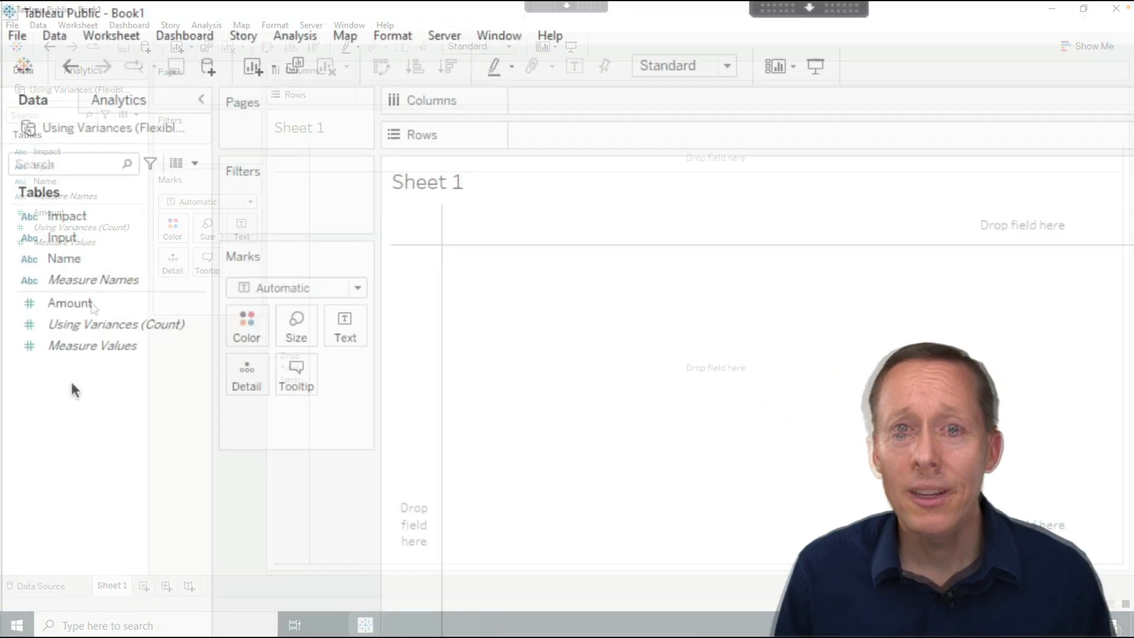
- Create a set named Input Set from the Input field with none of its values selected
left_click(69, 238)
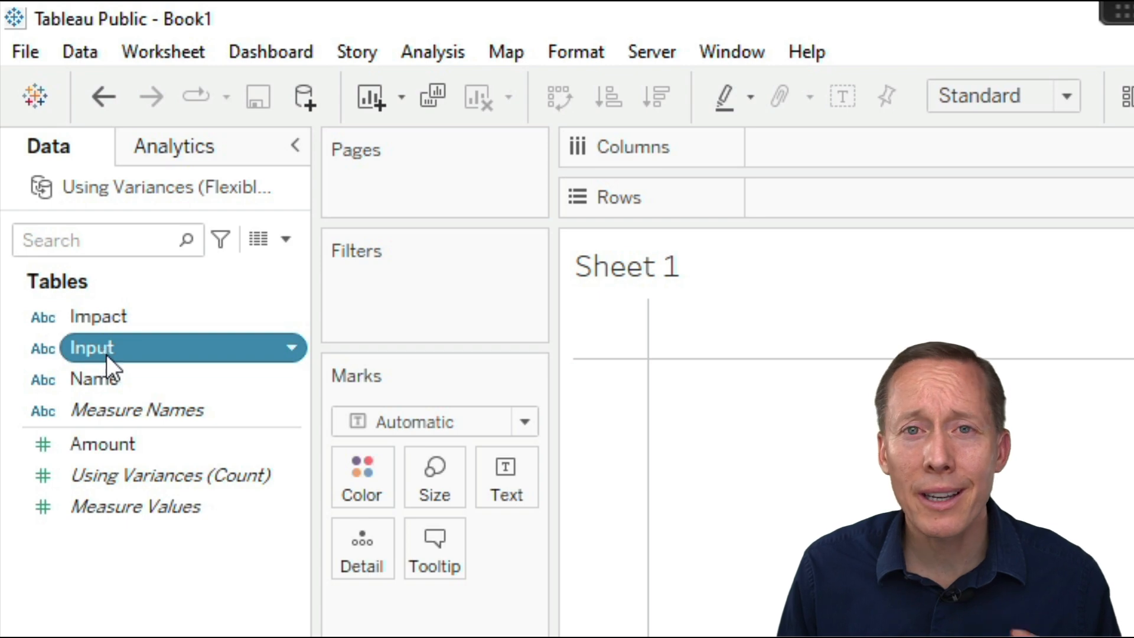
left_click(291, 349)
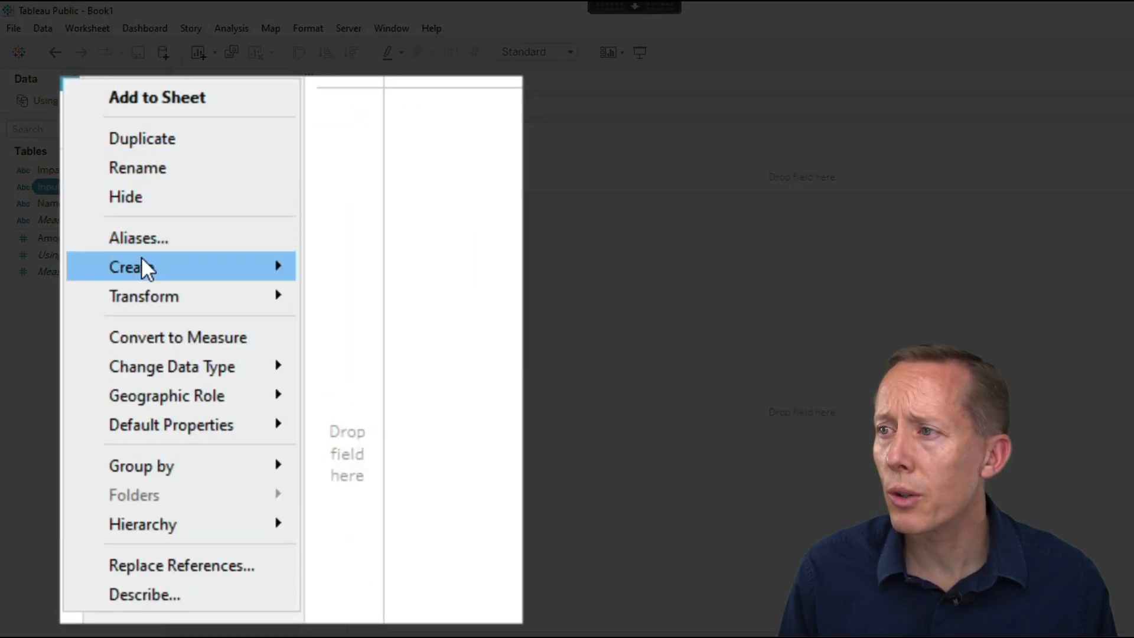
mouse_move(267, 268)
left_click(364, 319)
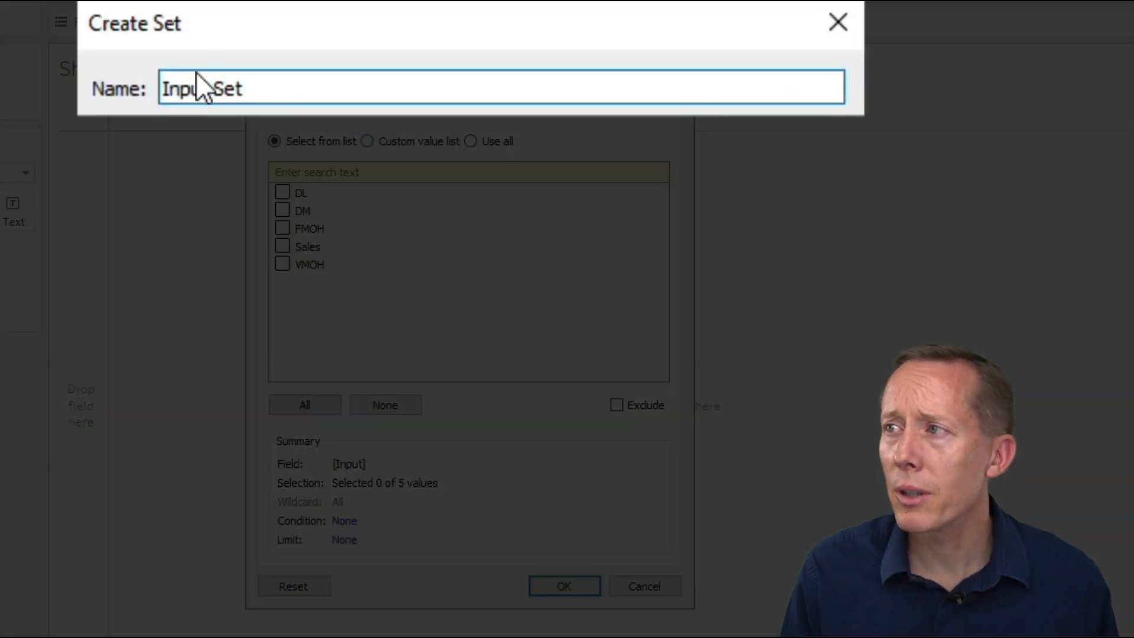
left_click(254, 88)
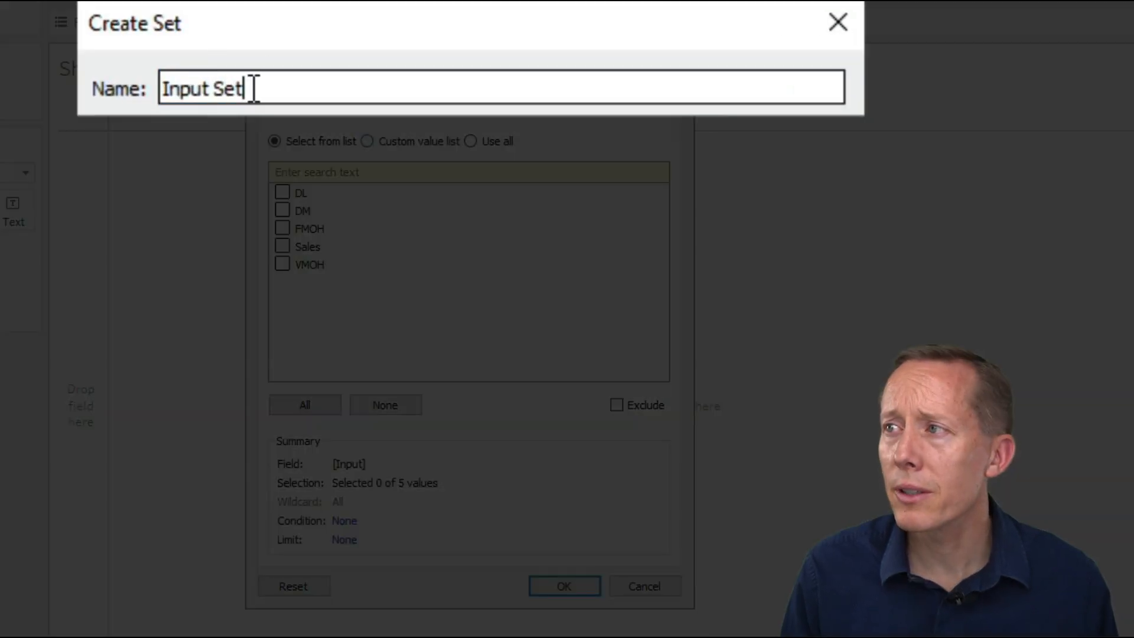
left_click_drag(253, 89, 162, 89)
left_click(239, 89)
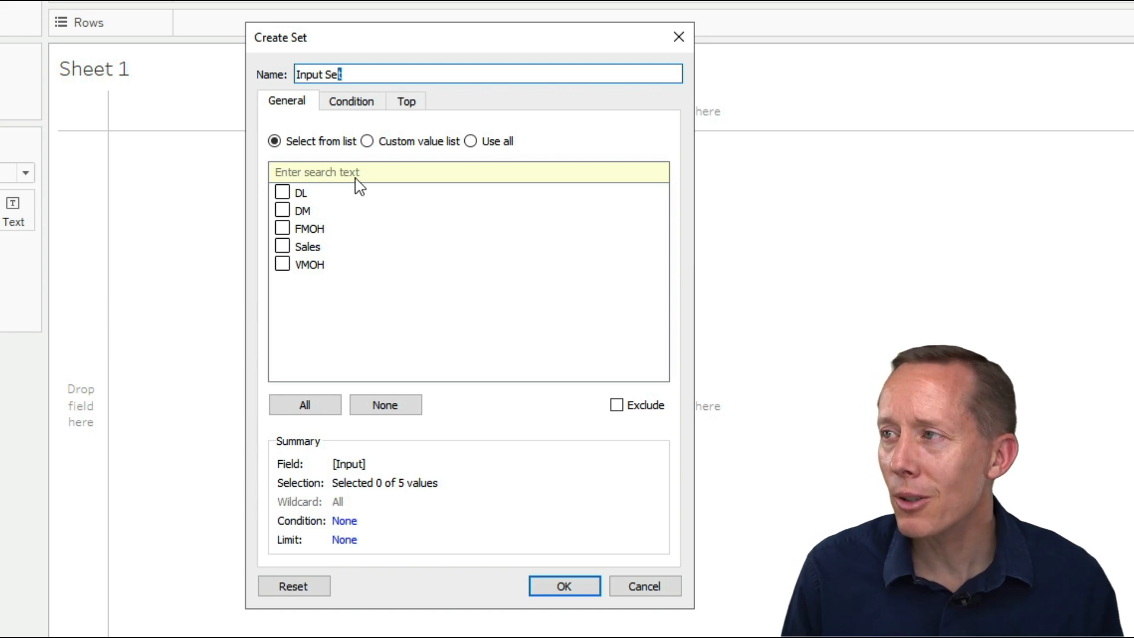
left_click(544, 584)
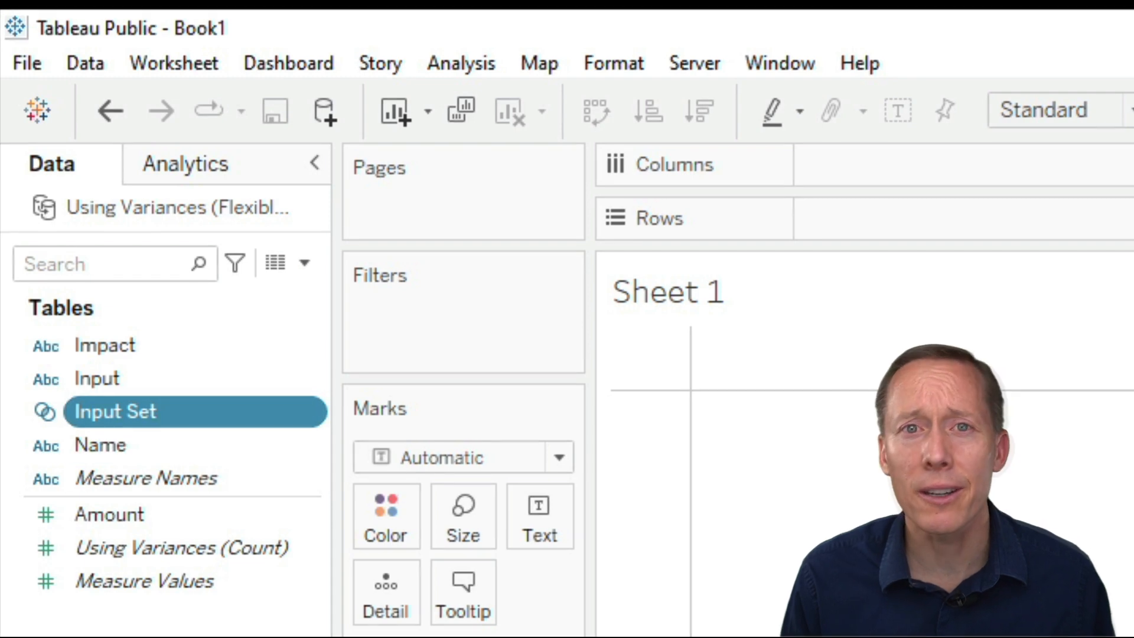
- Start a new calculated field named Drill to Name
left_click(305, 263)
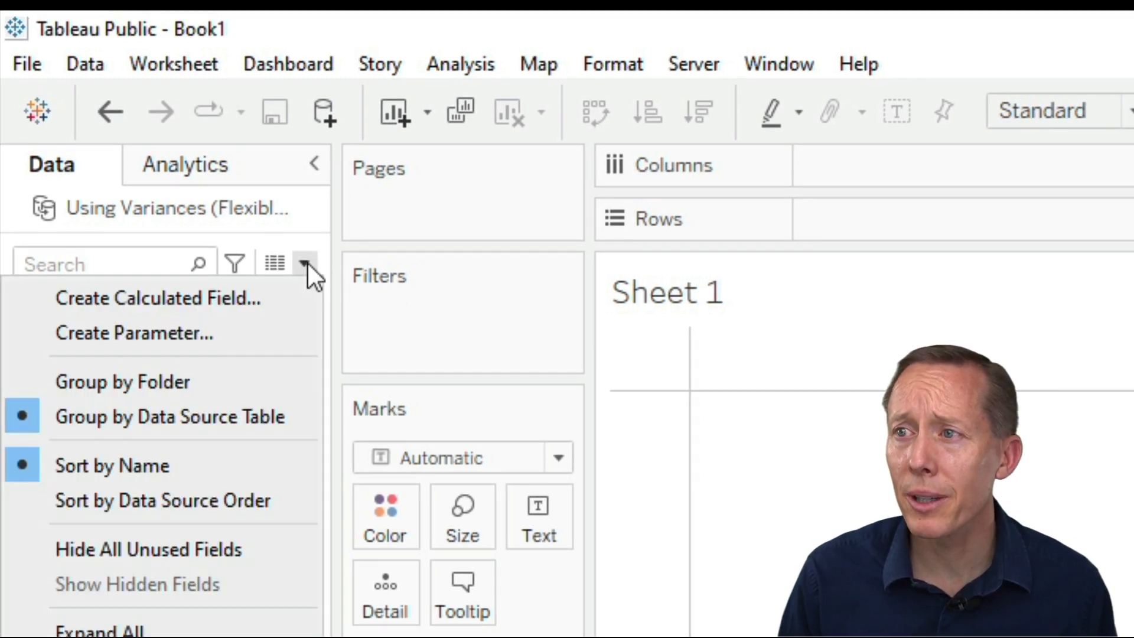
left_click(224, 298)
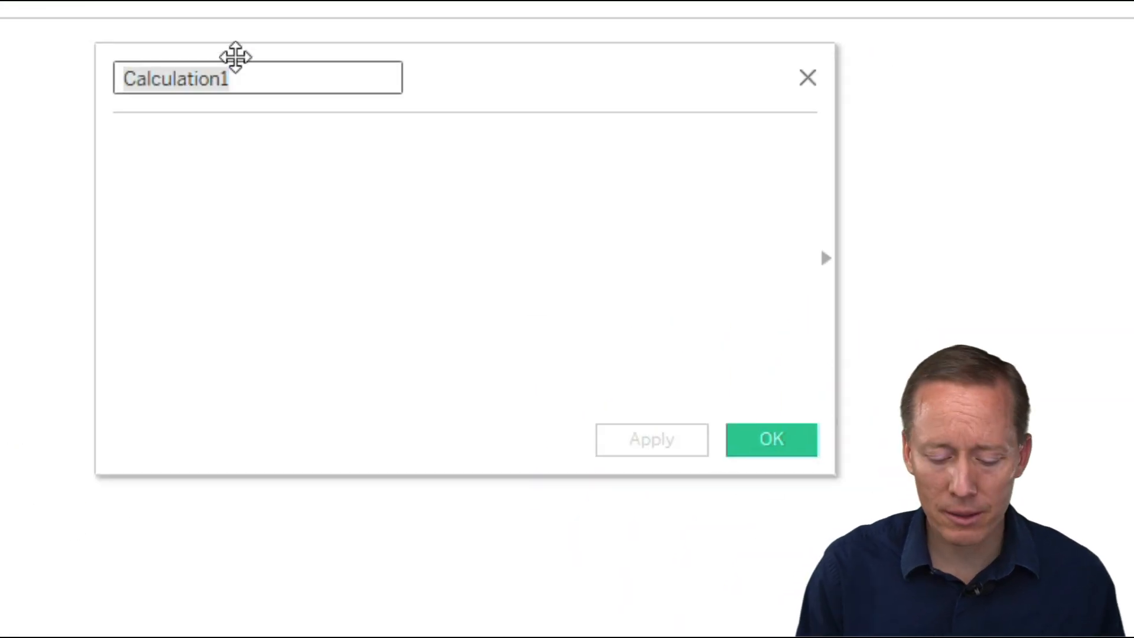
type("Drill to Name")
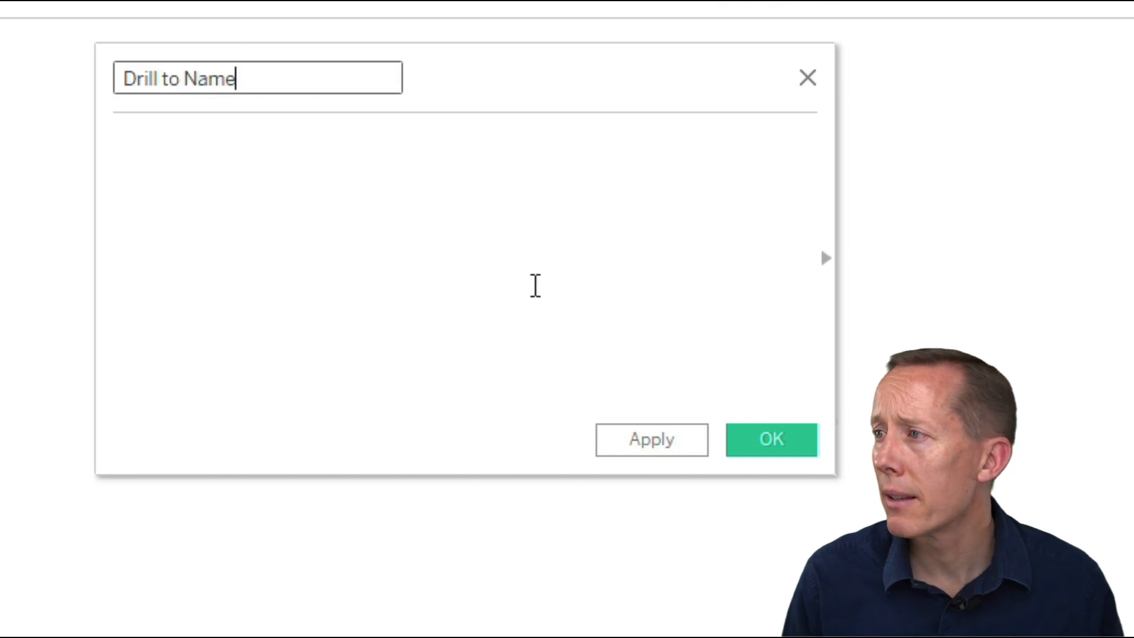
- Enter the formula if [Input Set] then [Name] else [Input] END for the calculated field and save it
left_click(427, 216)
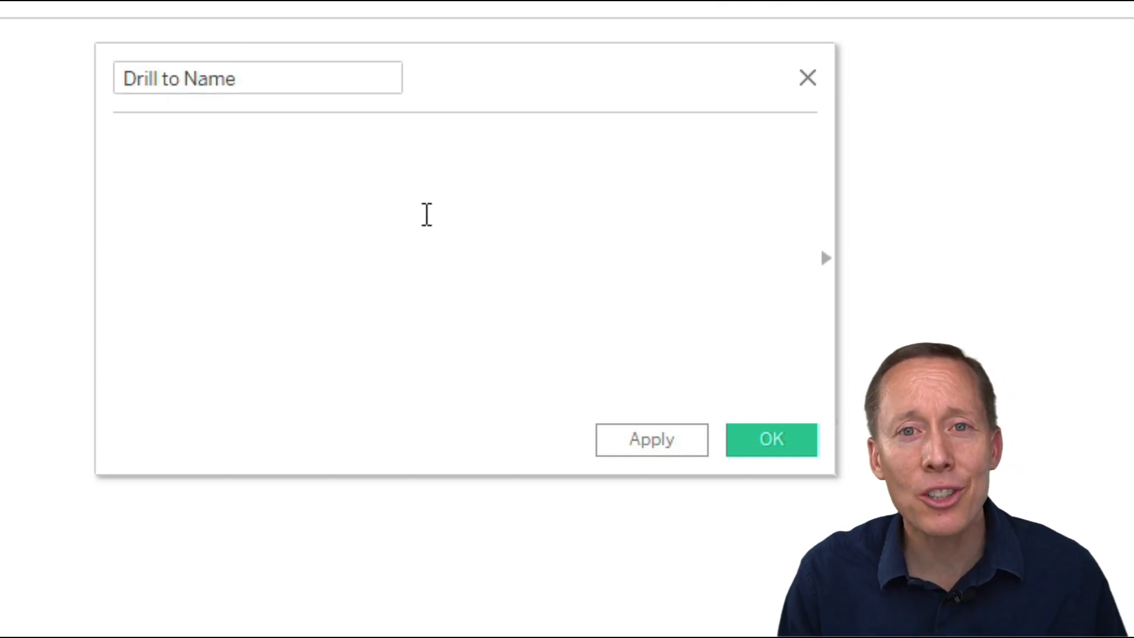
type("if inpu")
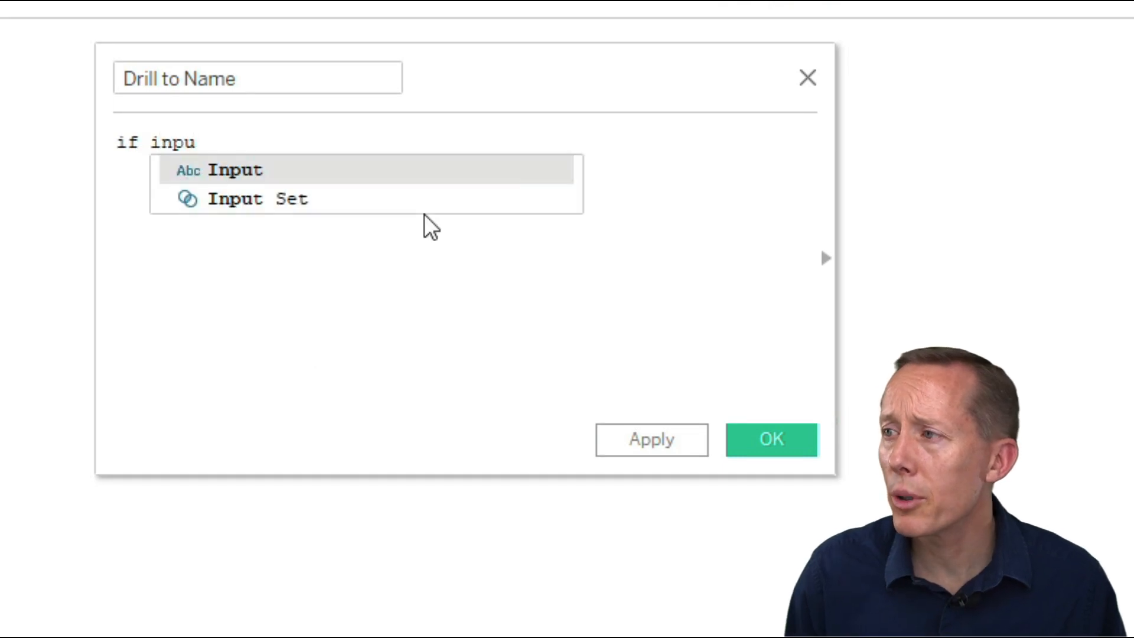
key("Down")
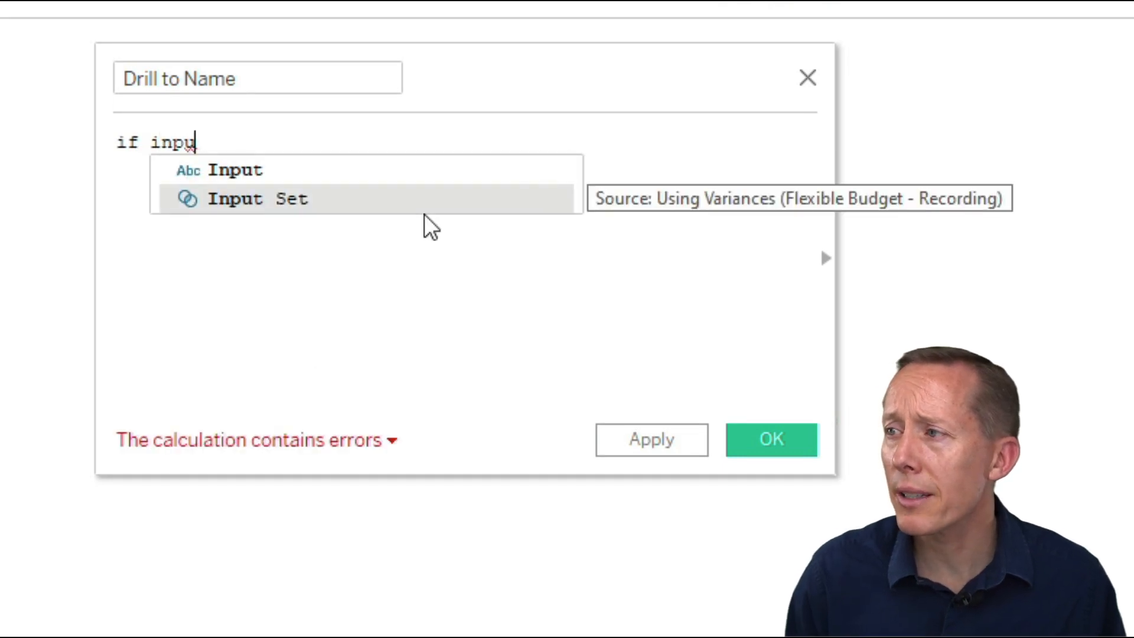
key("Return")
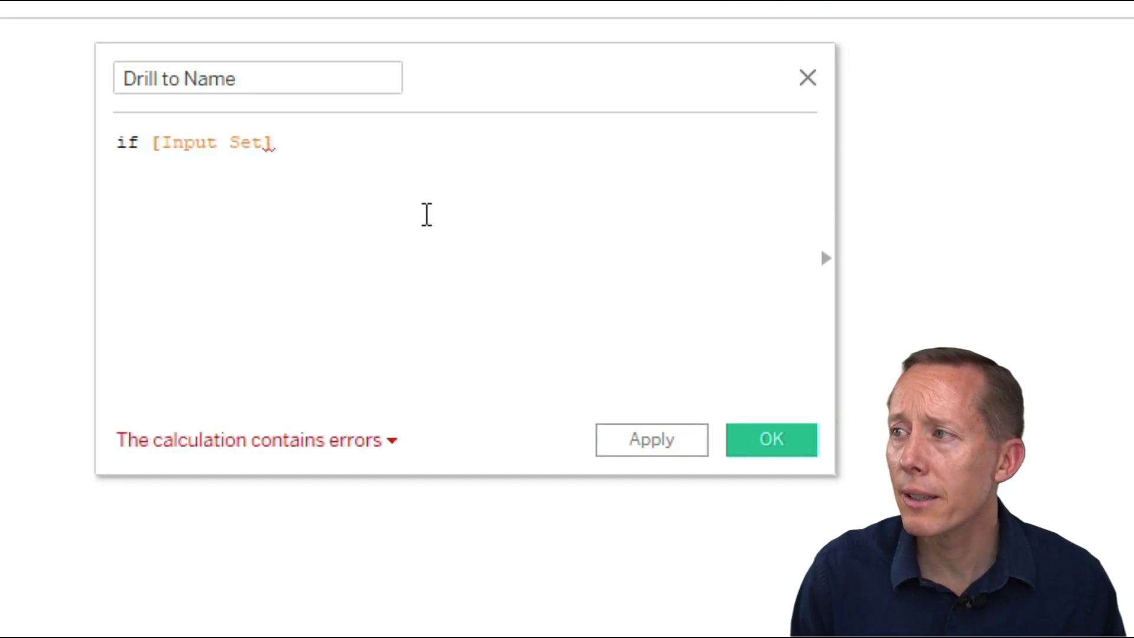
type("then [Name]")
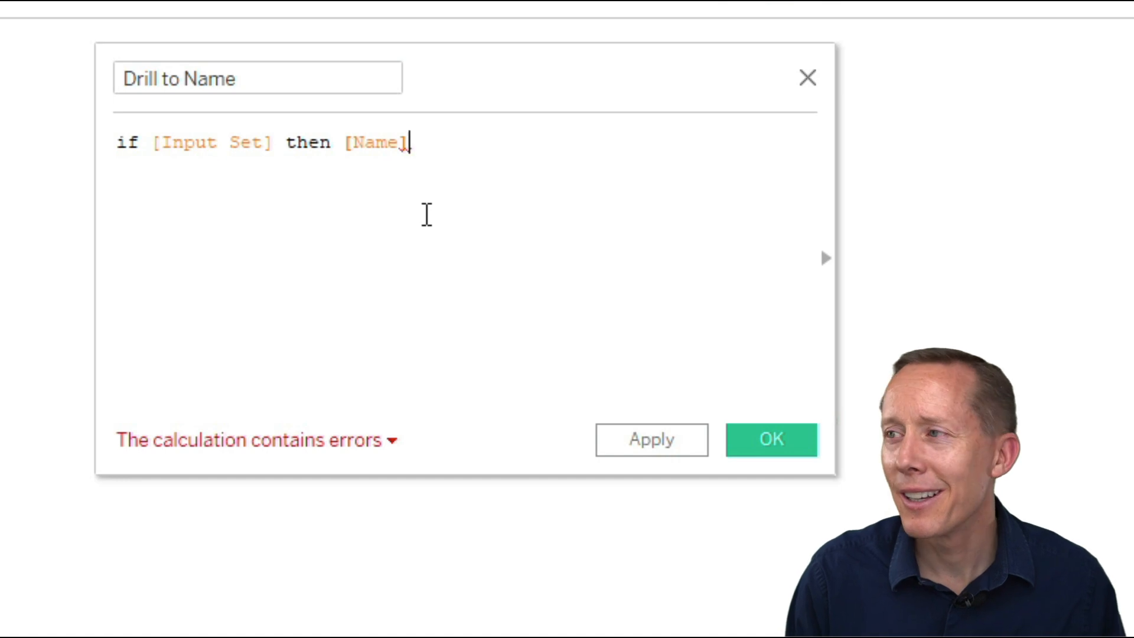
type("else ")
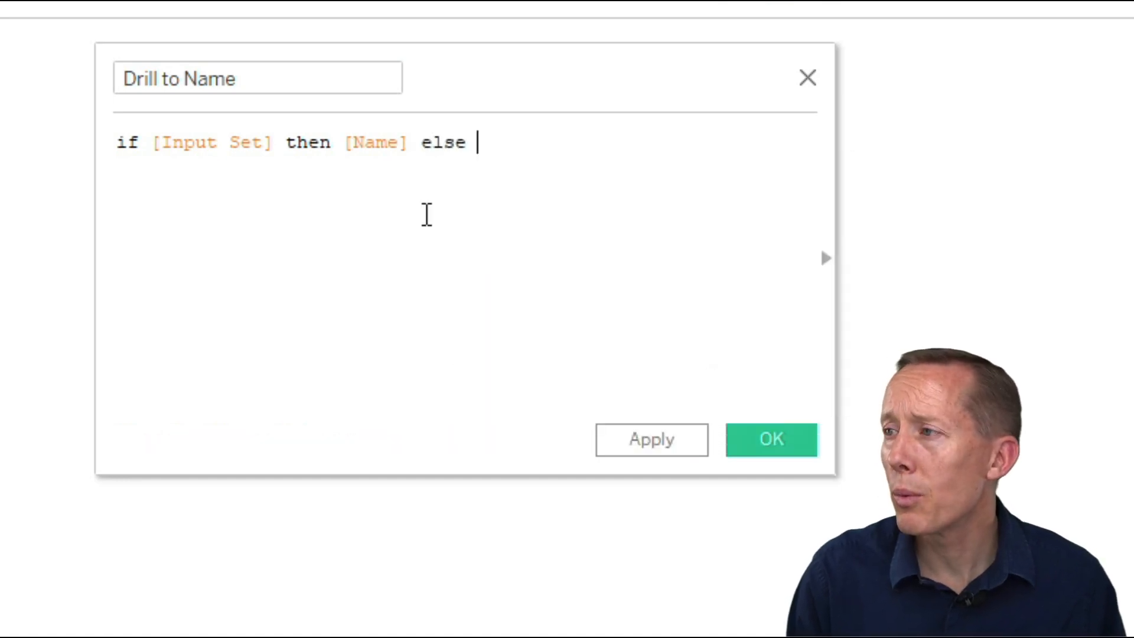
type("inpu")
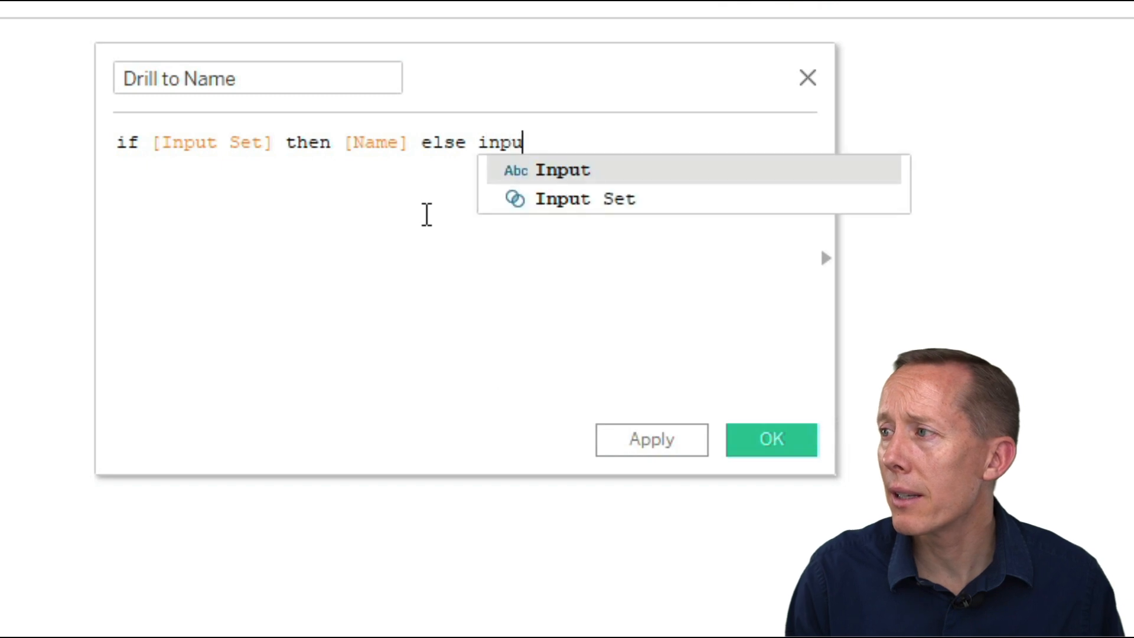
key("Return")
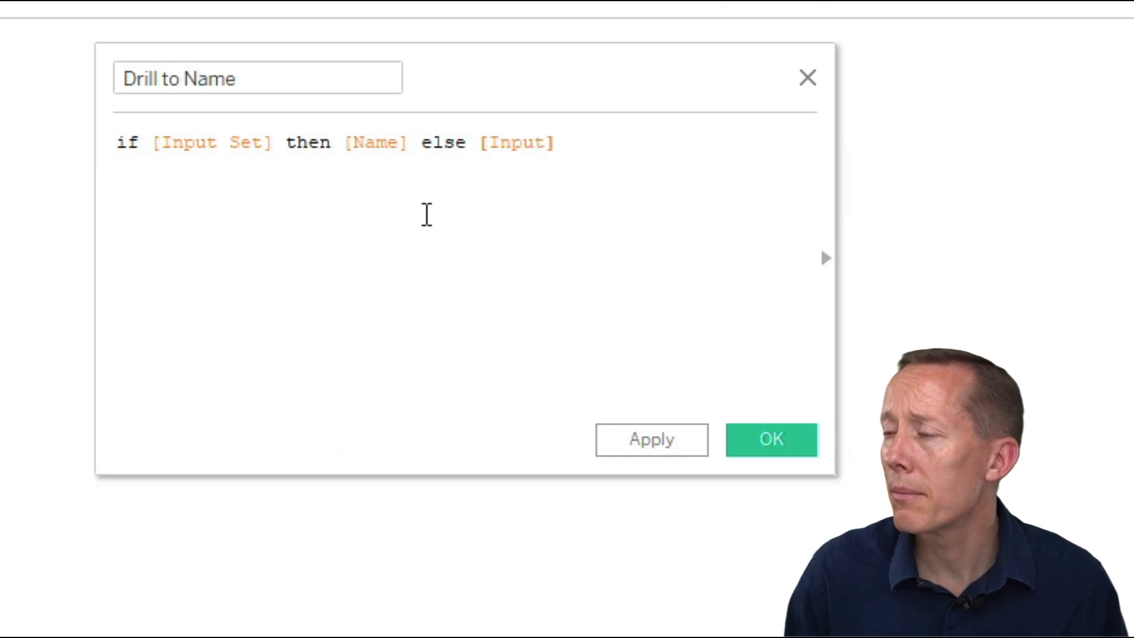
type("end")
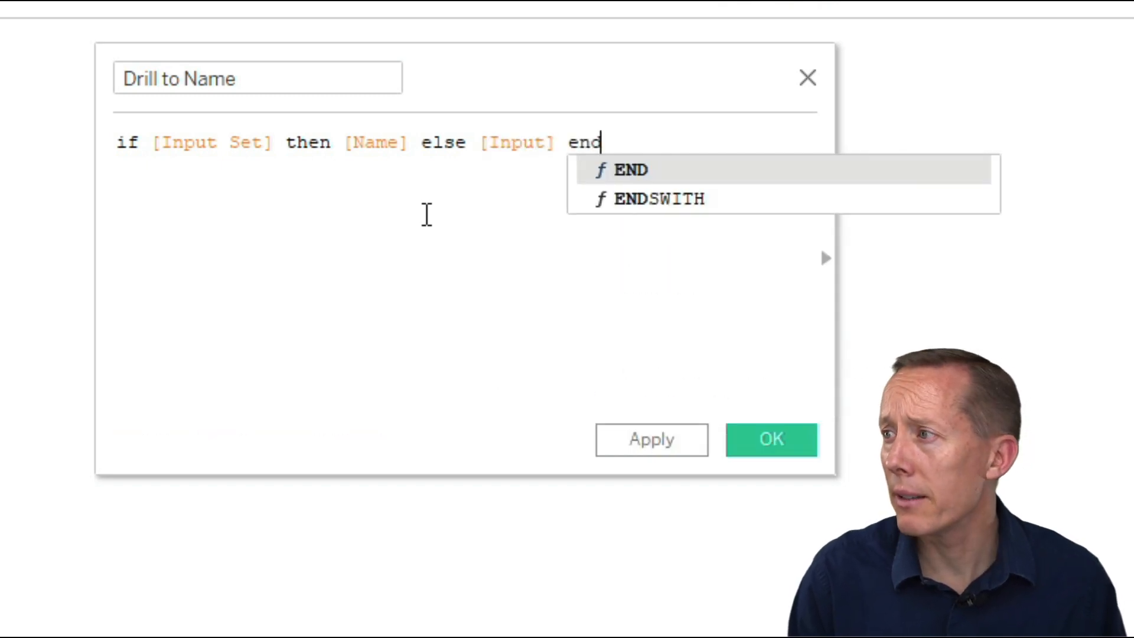
key("Return")
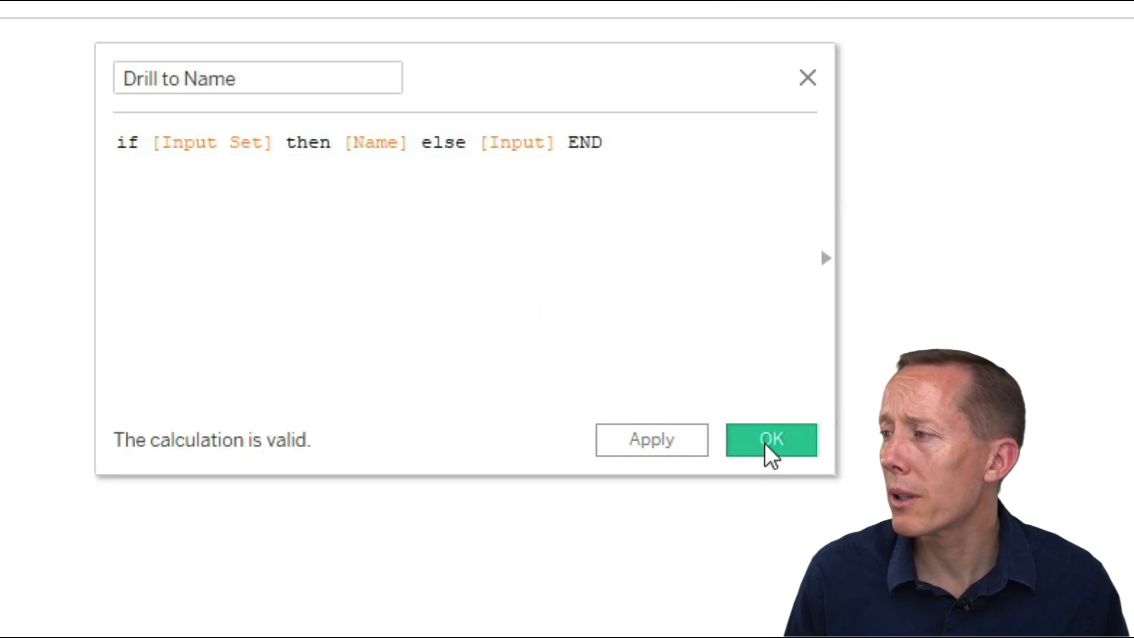
left_click(769, 455)
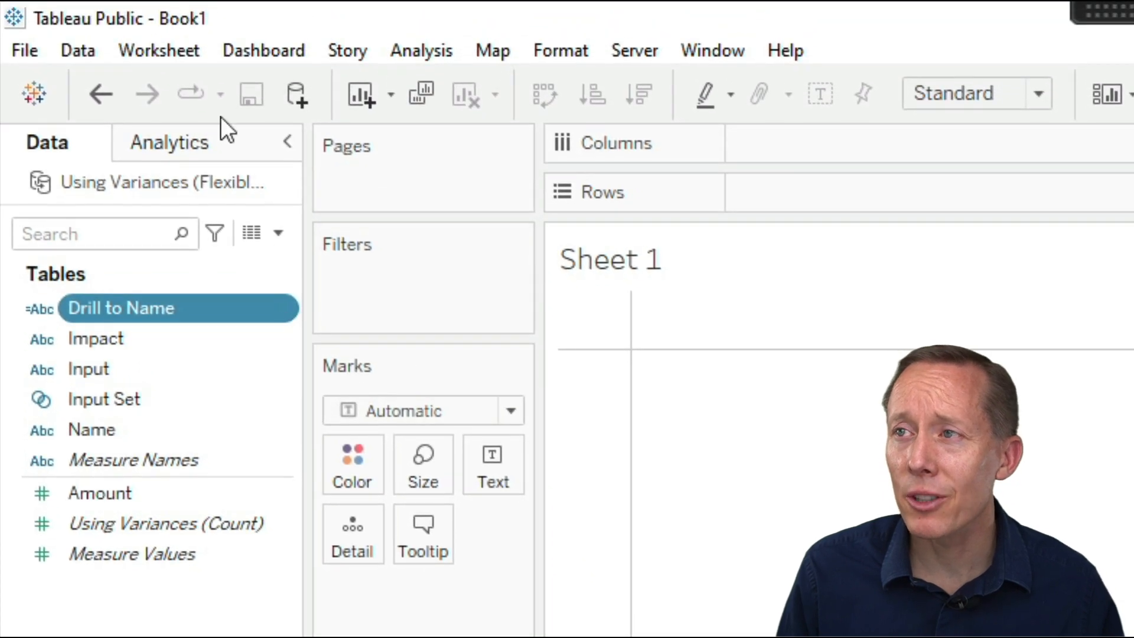
- Add a Change Set Values action named Subcategory Drill with the Using Variances (Flexible Budget - Recording) data source as its source
left_click(187, 49)
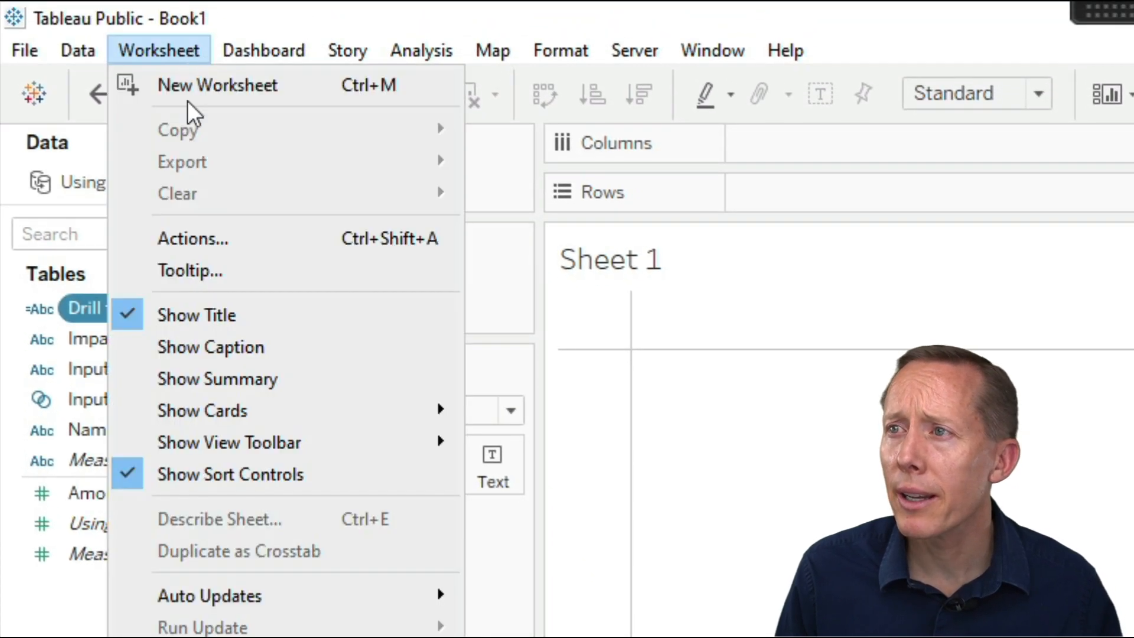
left_click(181, 231)
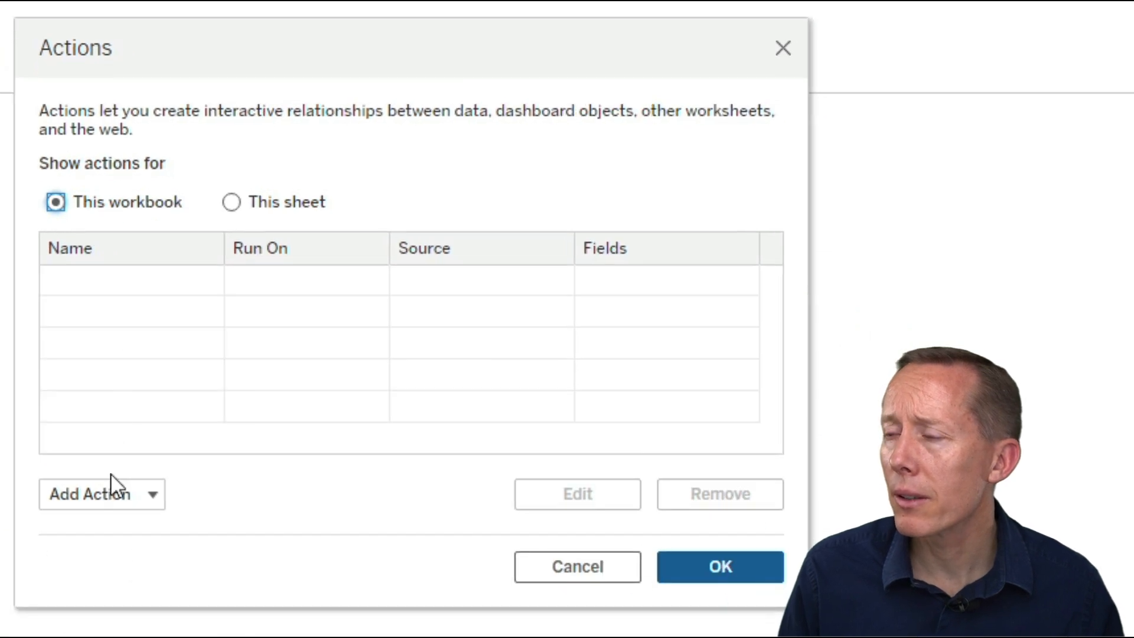
left_click(108, 495)
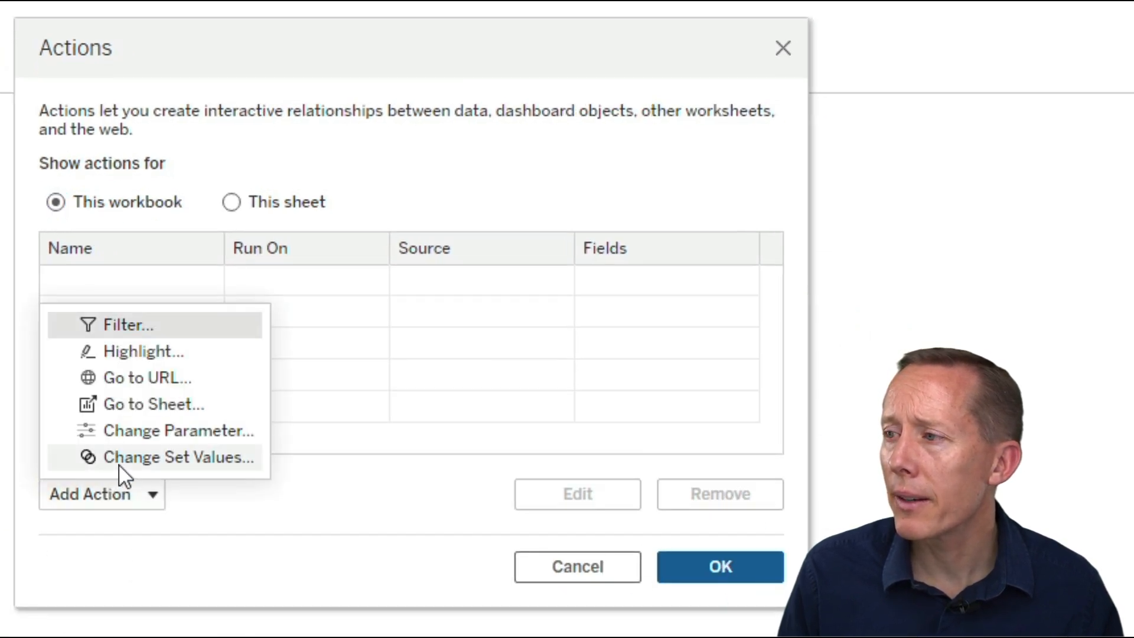
left_click(131, 456)
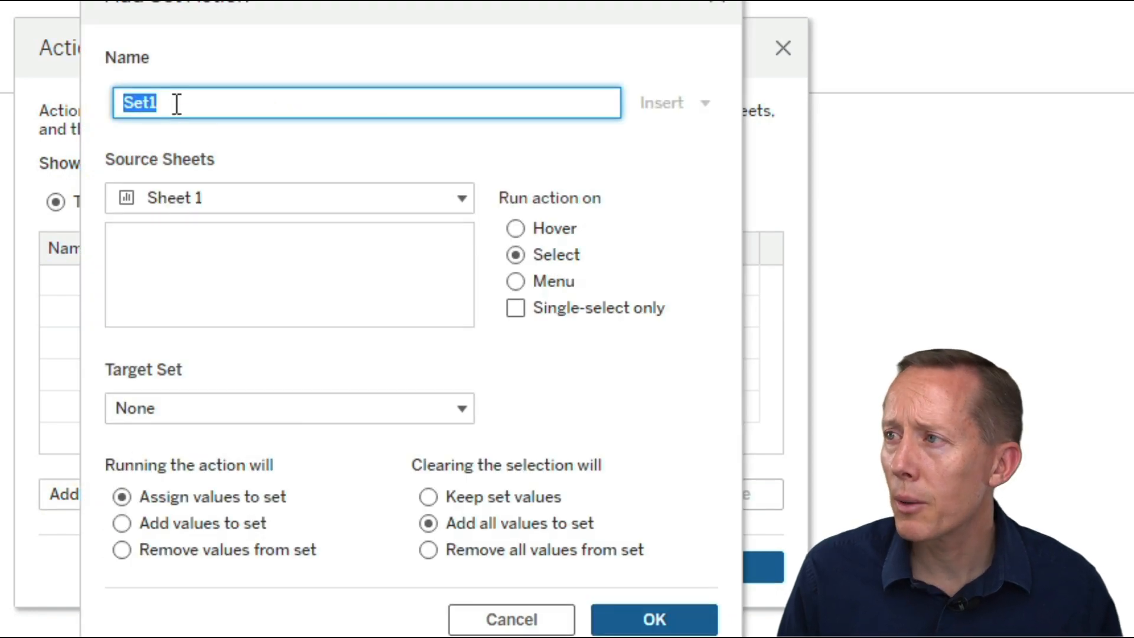
type("Subcategory Drill")
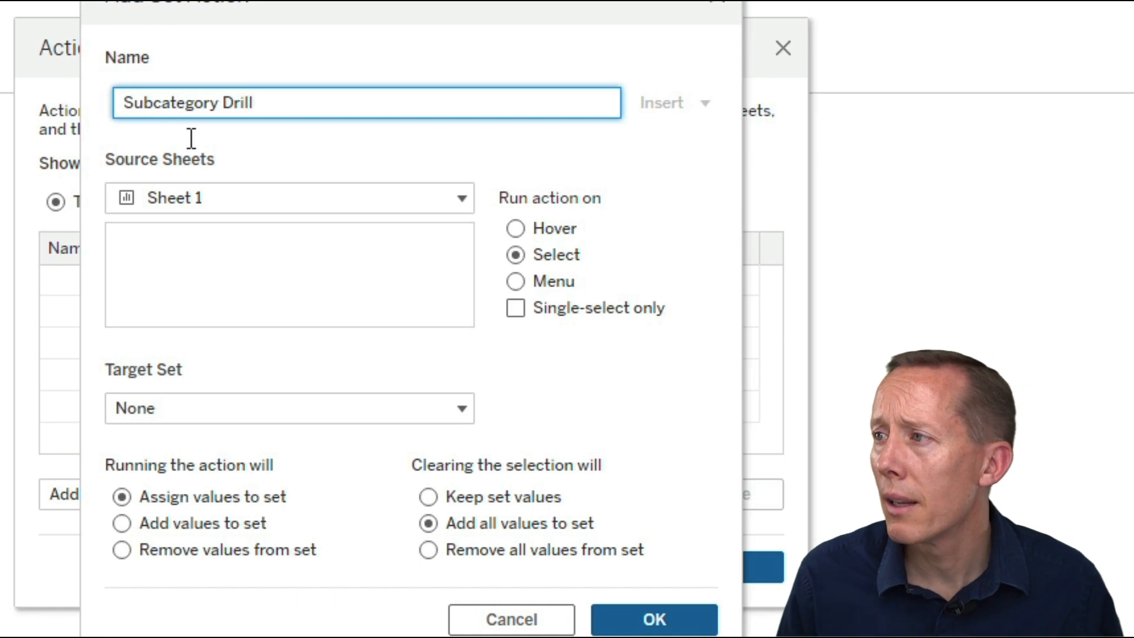
left_click(225, 197)
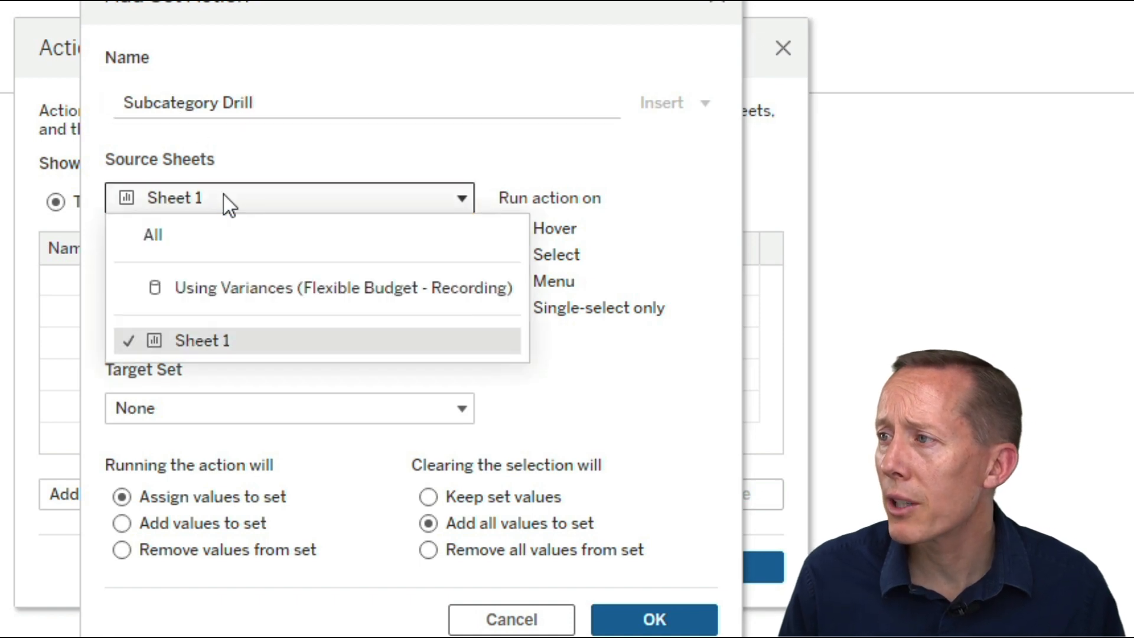
left_click(232, 286)
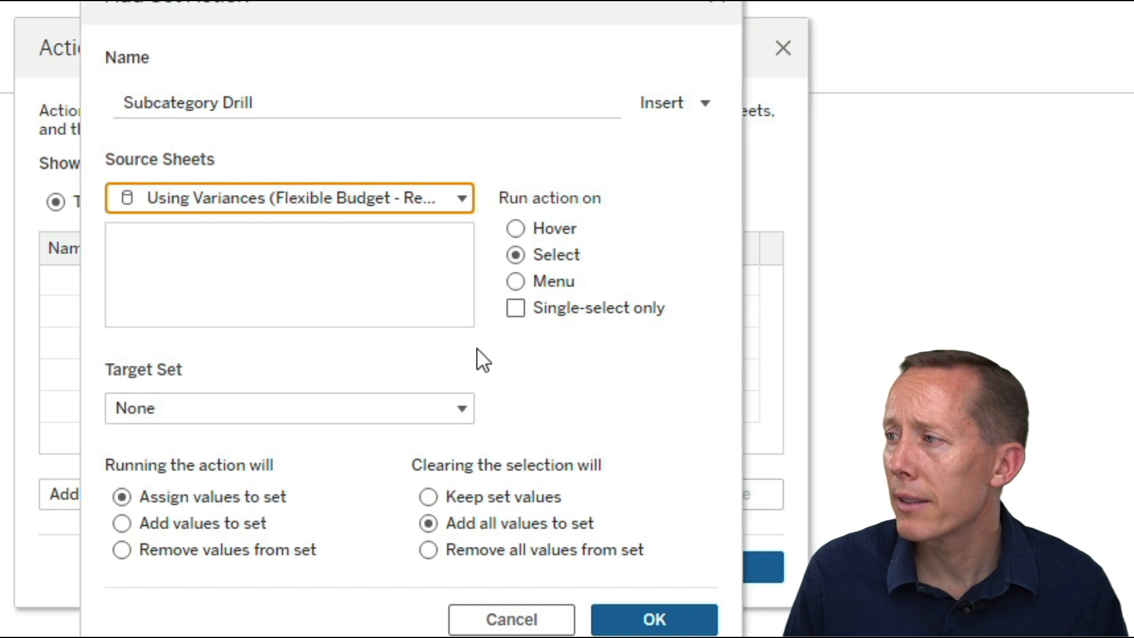
- Target the action at Input Set, make clearing the selection remove all values from the set, and save the action
left_click(430, 410)
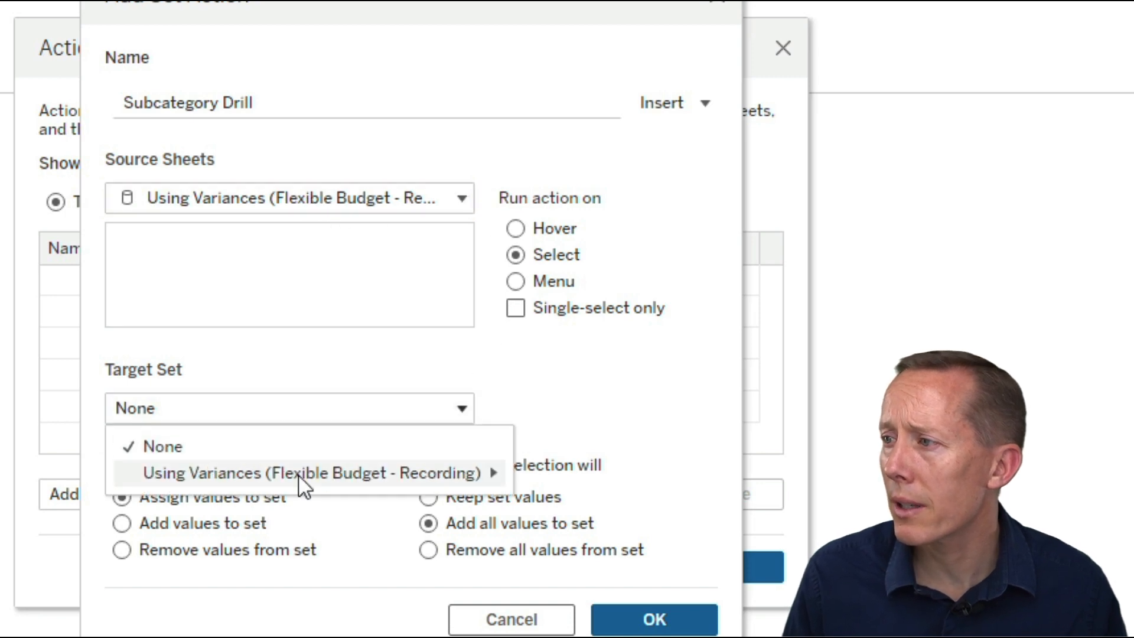
mouse_move(302, 485)
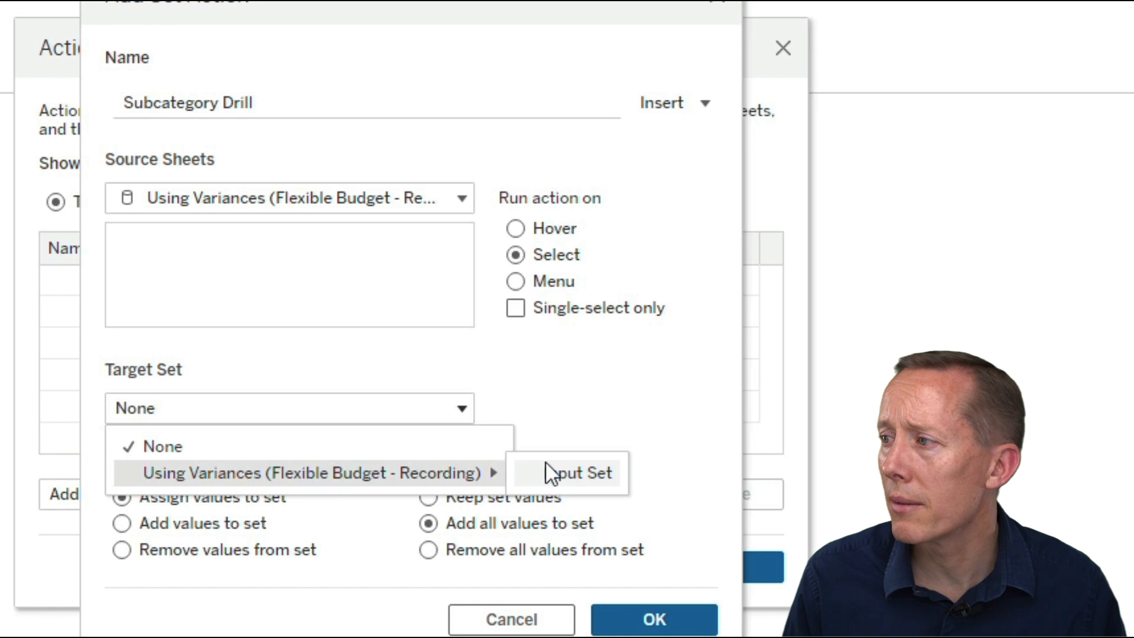
left_click(561, 472)
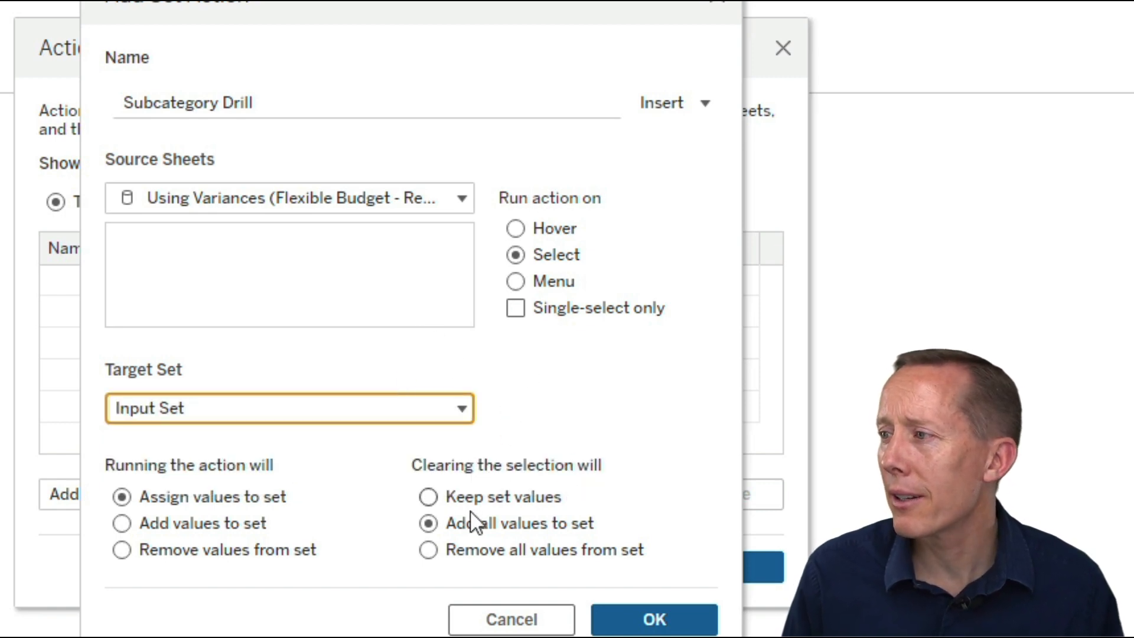
left_click(430, 552)
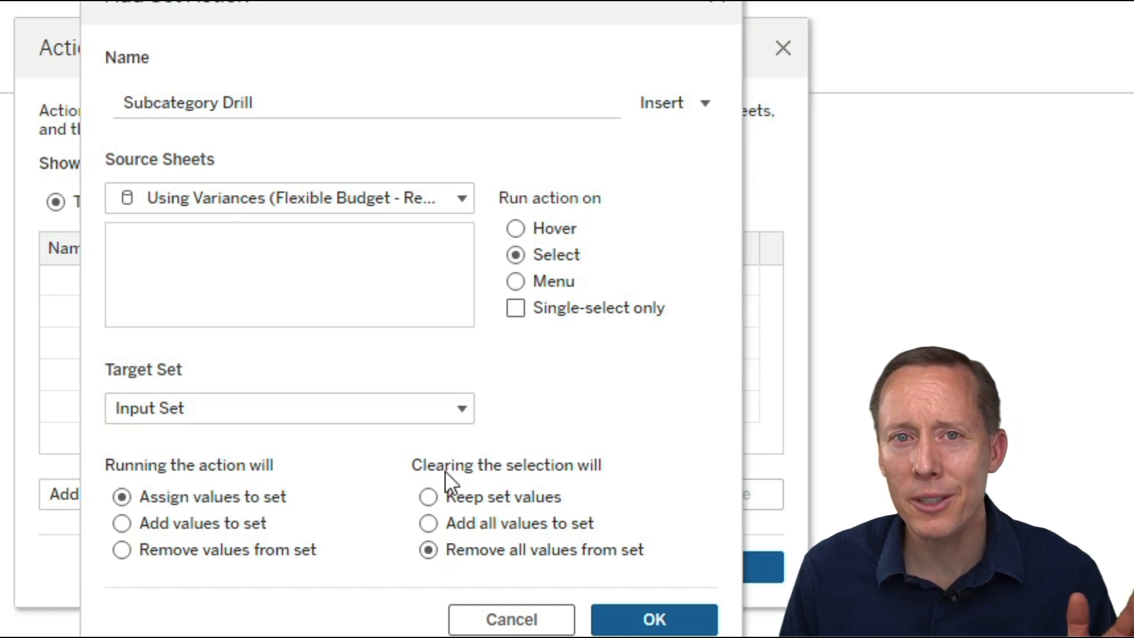
left_click(610, 611)
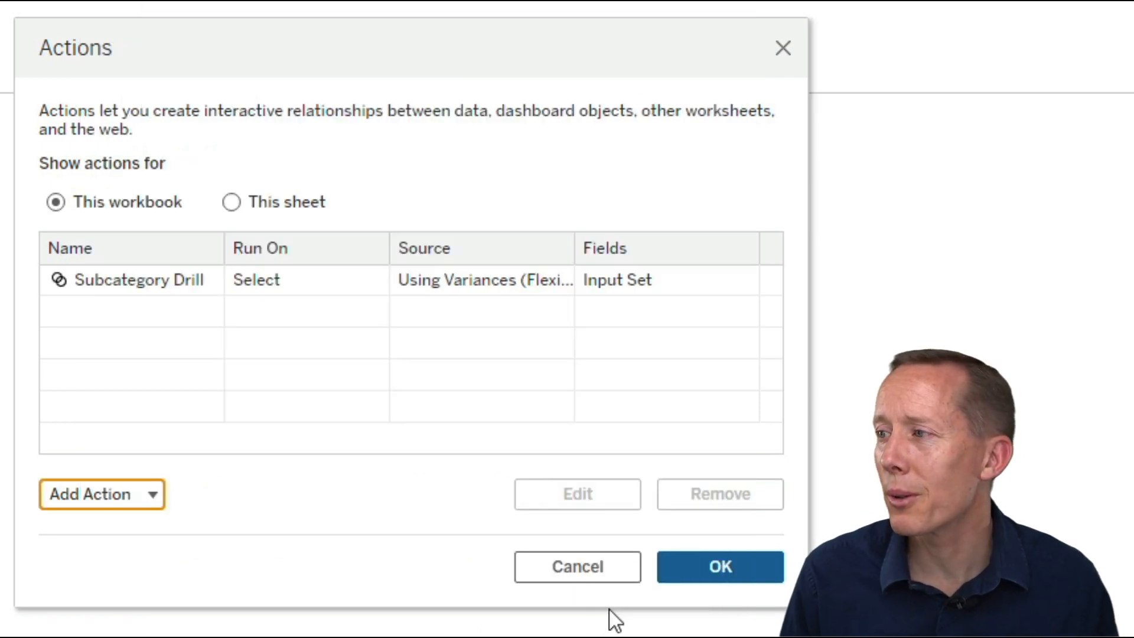
left_click(714, 561)
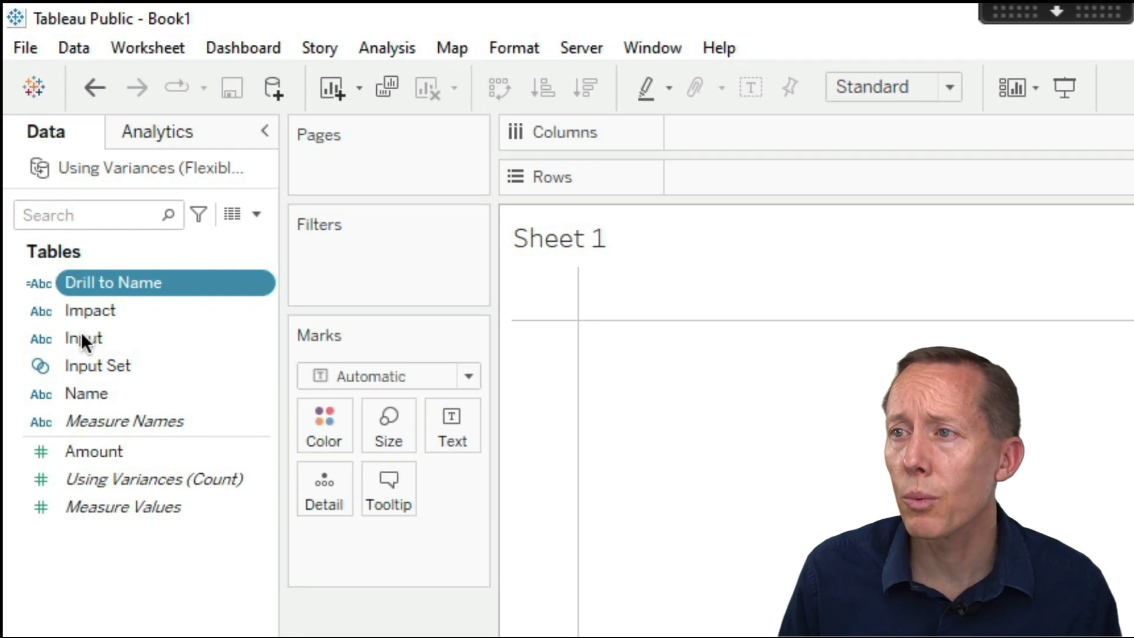
- Build a bar chart with Input and Drill to Name as rows and Amount as columns, and hide the Input header
left_click_drag(130, 338, 775, 166)
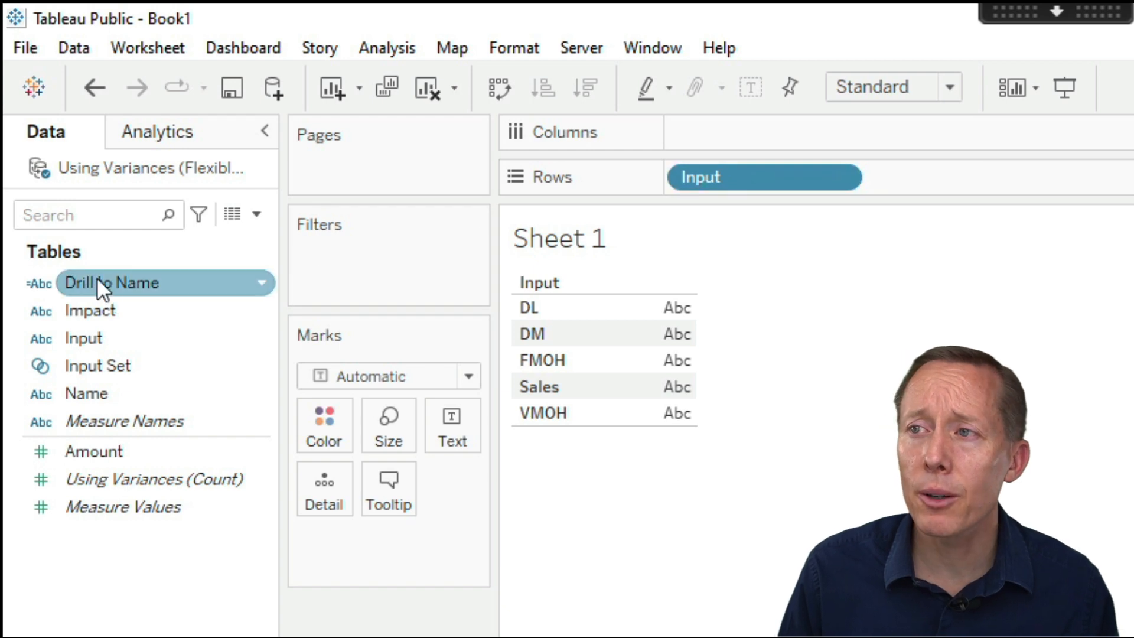
left_click_drag(98, 278, 1002, 169)
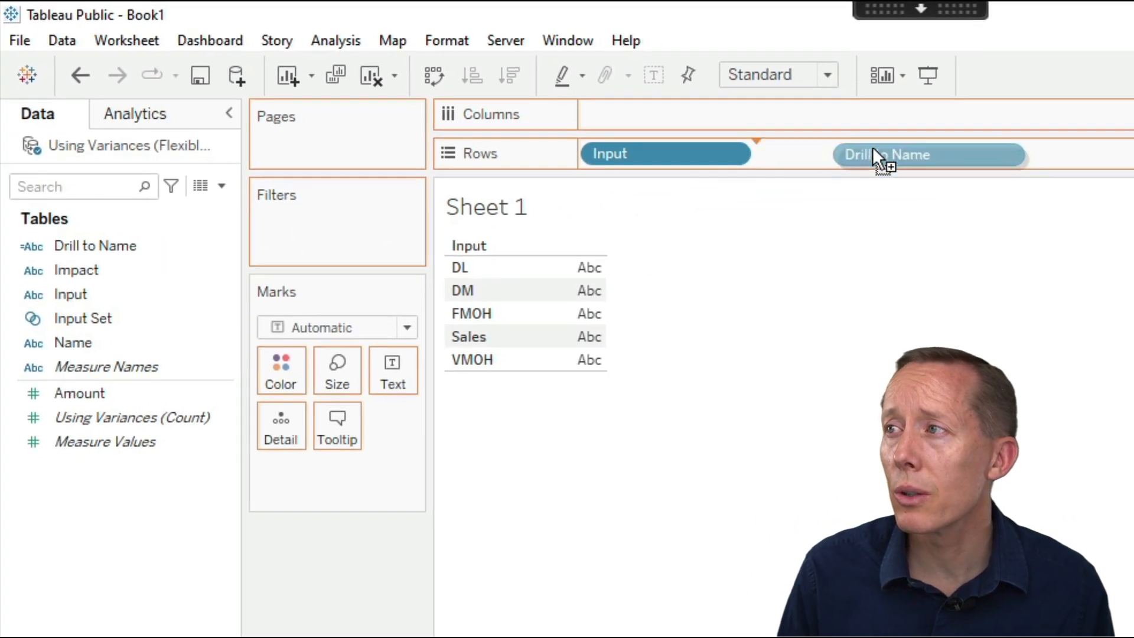
left_click_drag(873, 148, 872, 150)
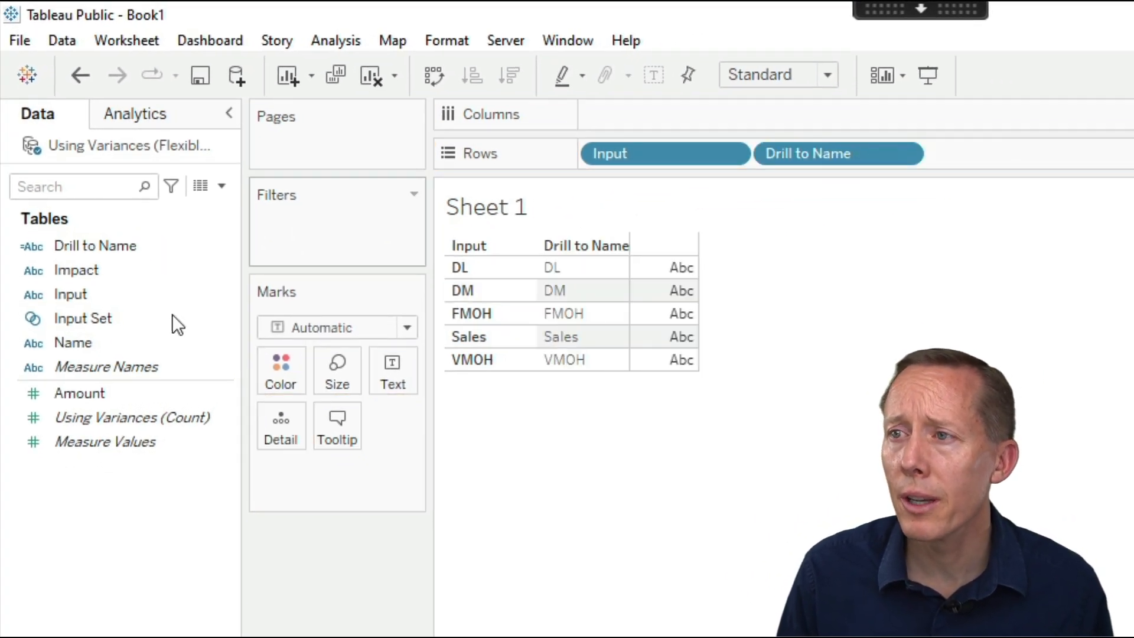
mouse_move(79, 391)
left_mouse_down()
mouse_move(468, 165)
mouse_move(627, 115)
left_mouse_up()
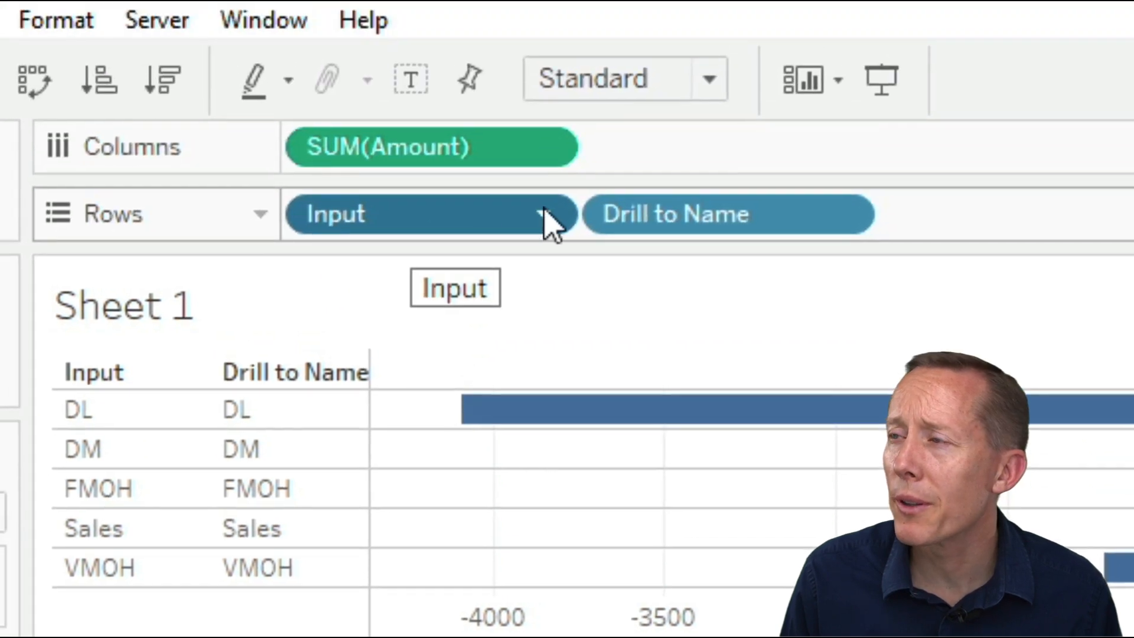
left_click(545, 218)
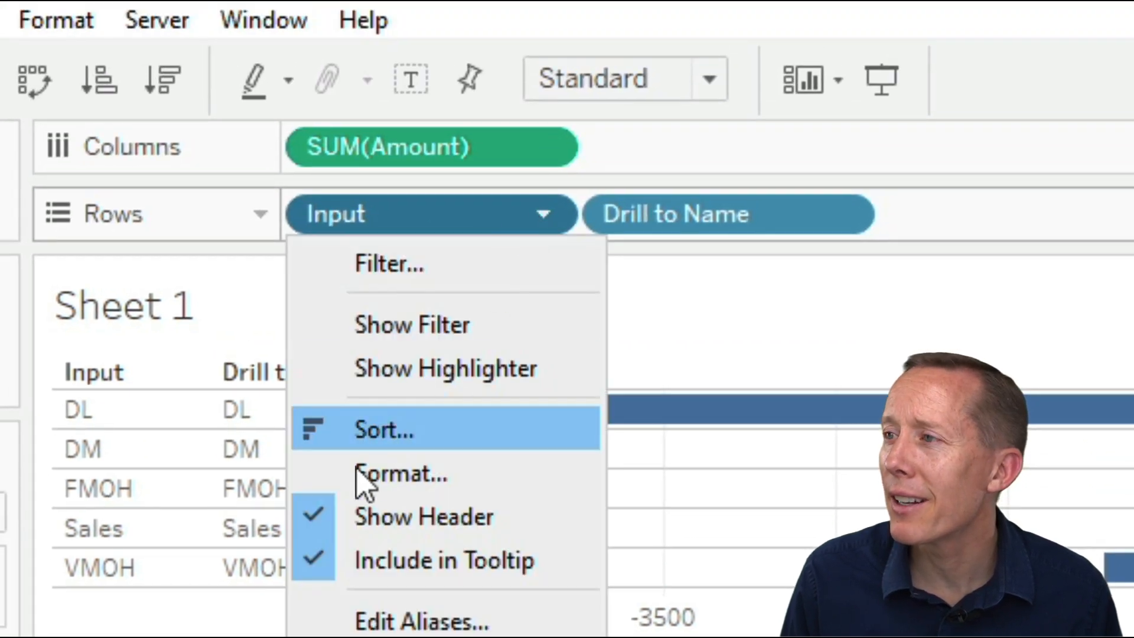
left_click(319, 515)
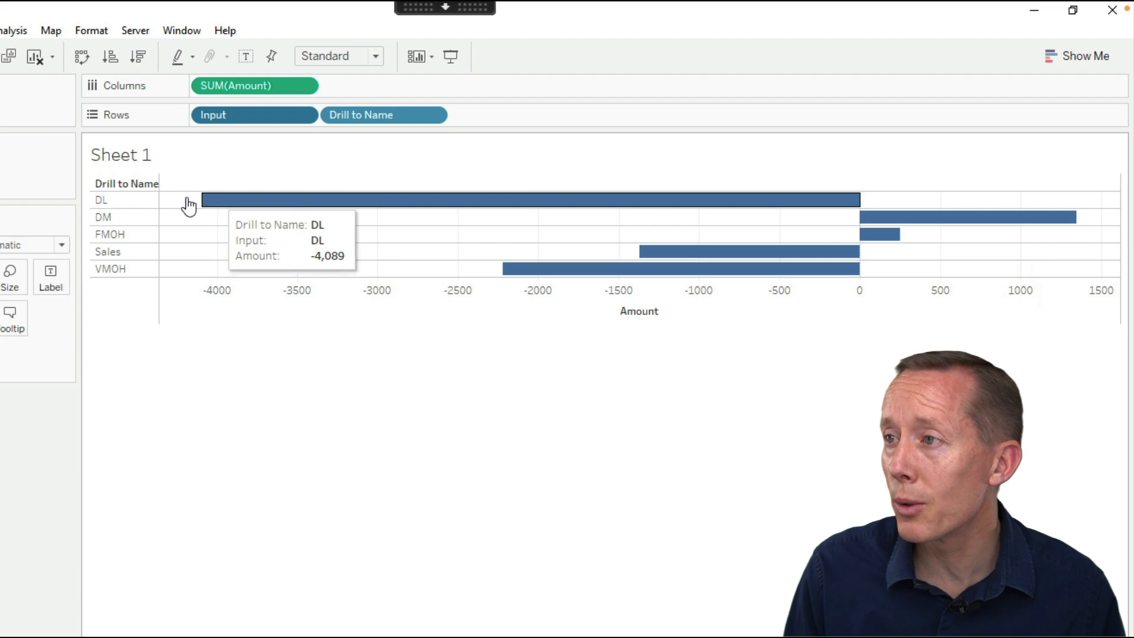
- Test the drill action in the bar chart by expanding DL, expanding VMOH, and collapsing VMOH again
left_click(109, 199)
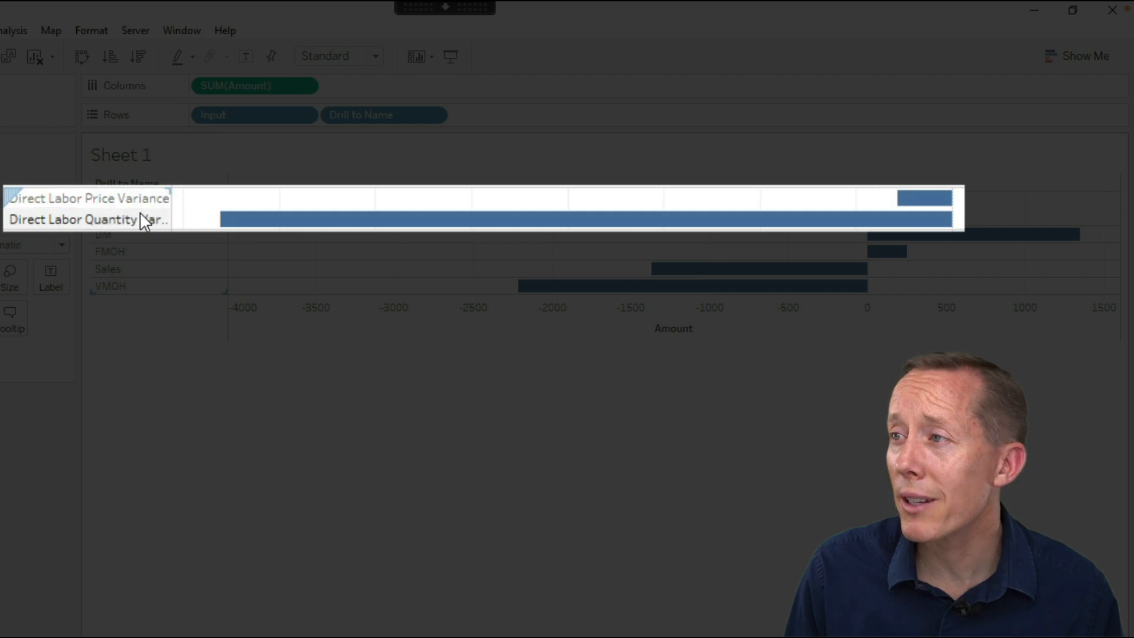
mouse_move(275, 221)
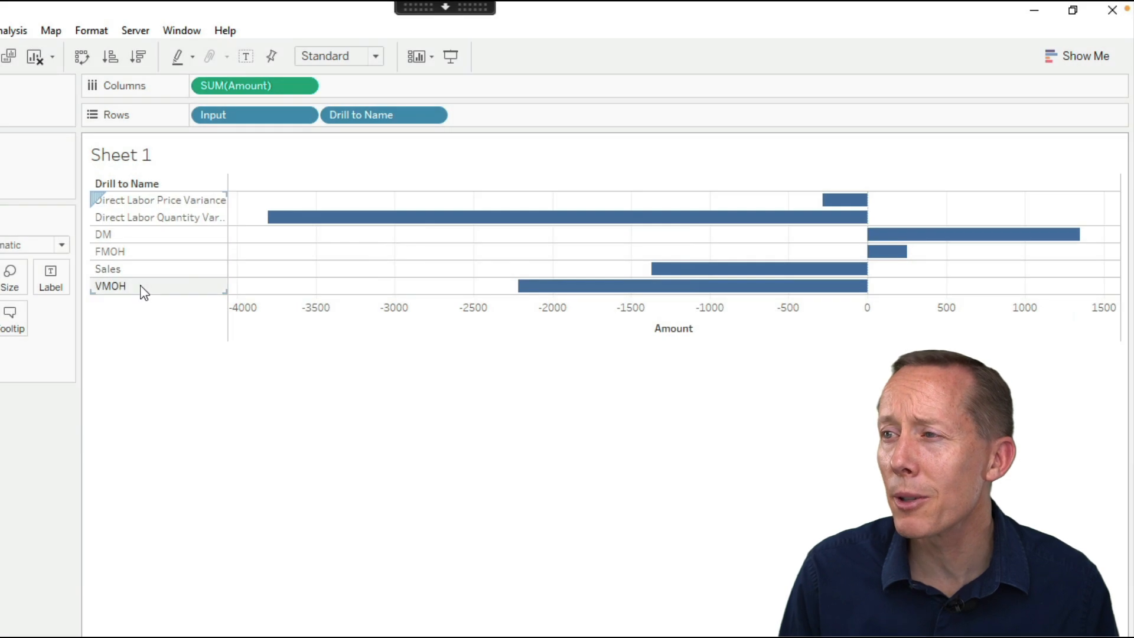
left_click(142, 288)
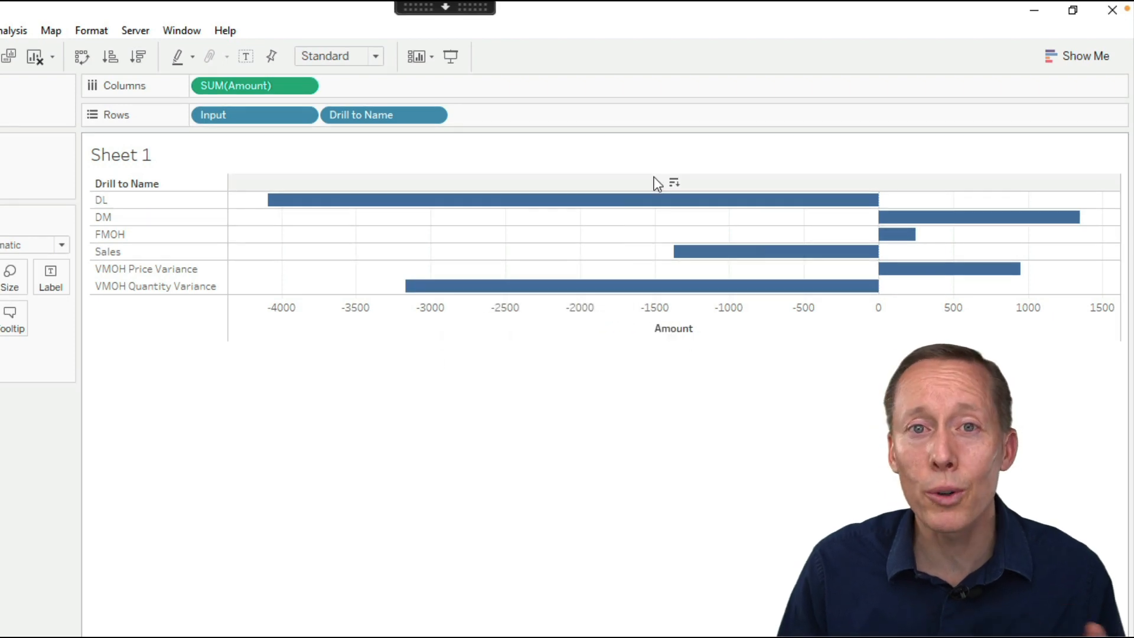
left_click(194, 271)
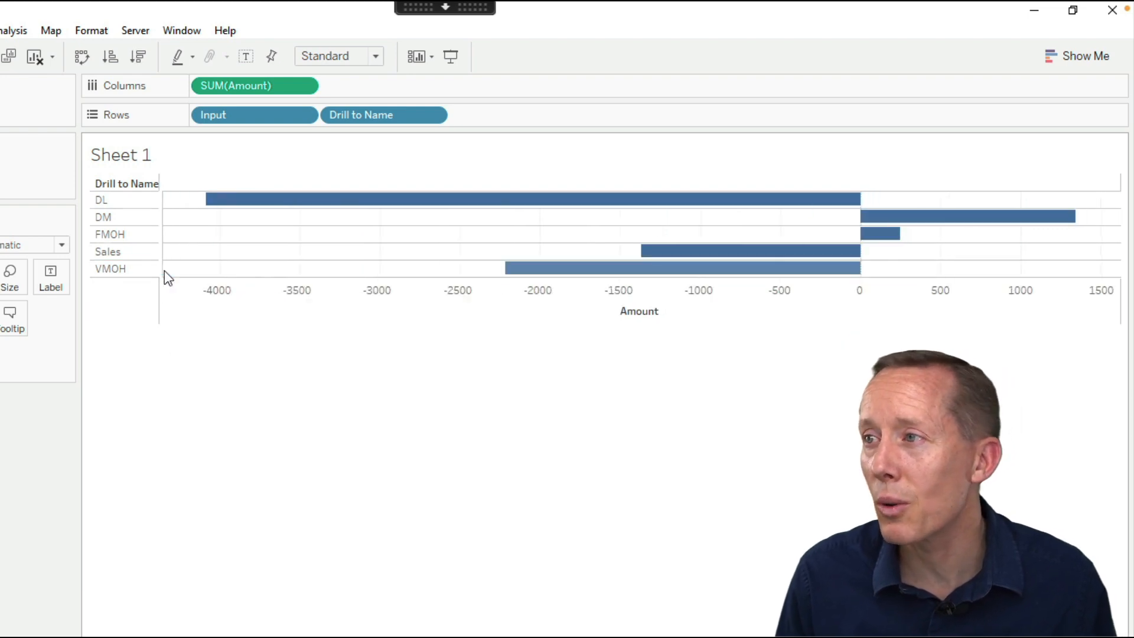
mouse_move(542, 277)
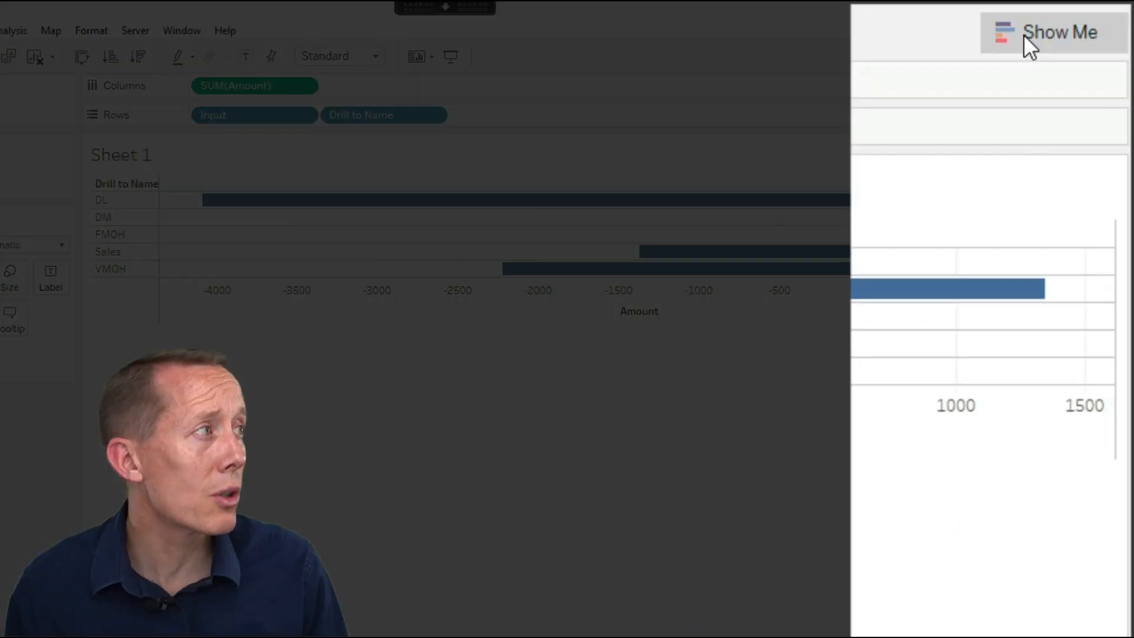
- Change the bar chart to a treemap and use absolute values for the negative amounts
left_click(1023, 35)
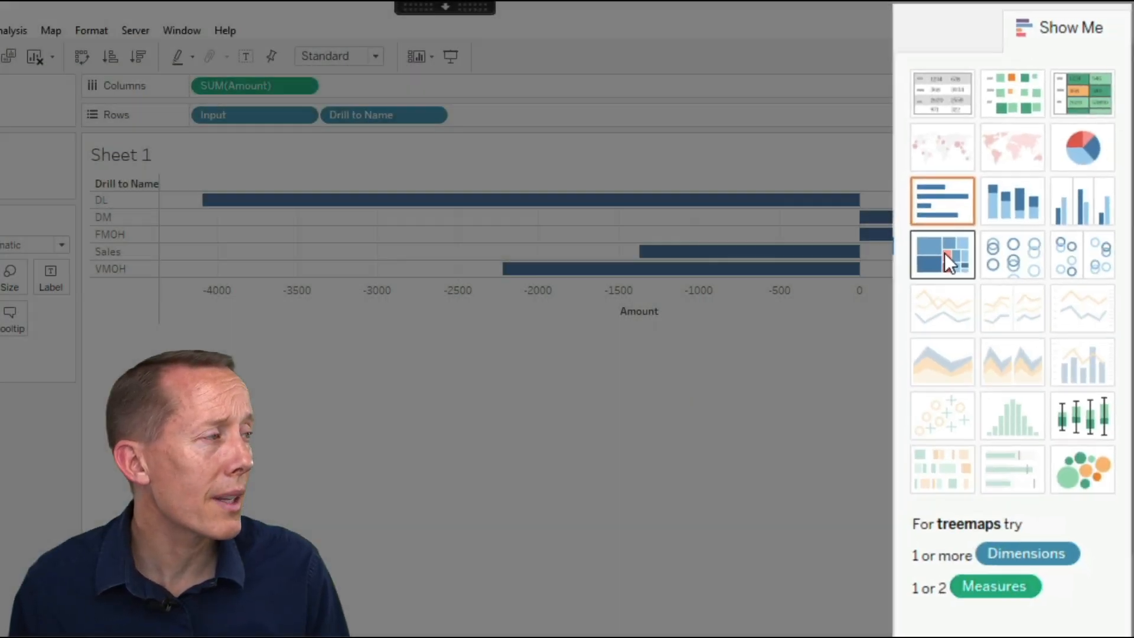
left_click(912, 298)
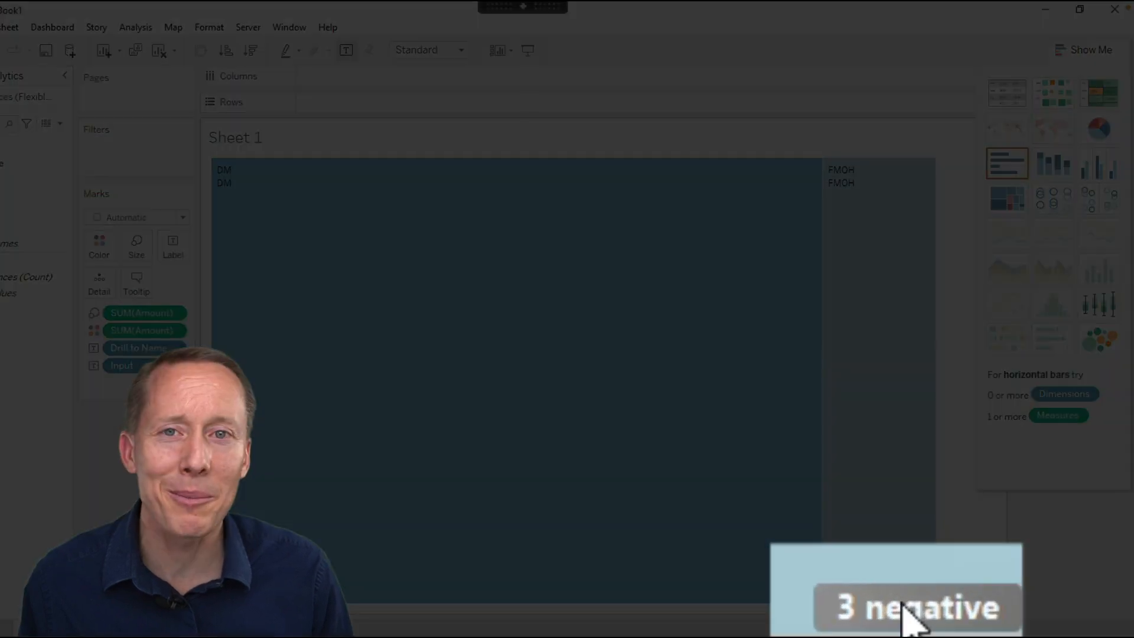
left_click(899, 597)
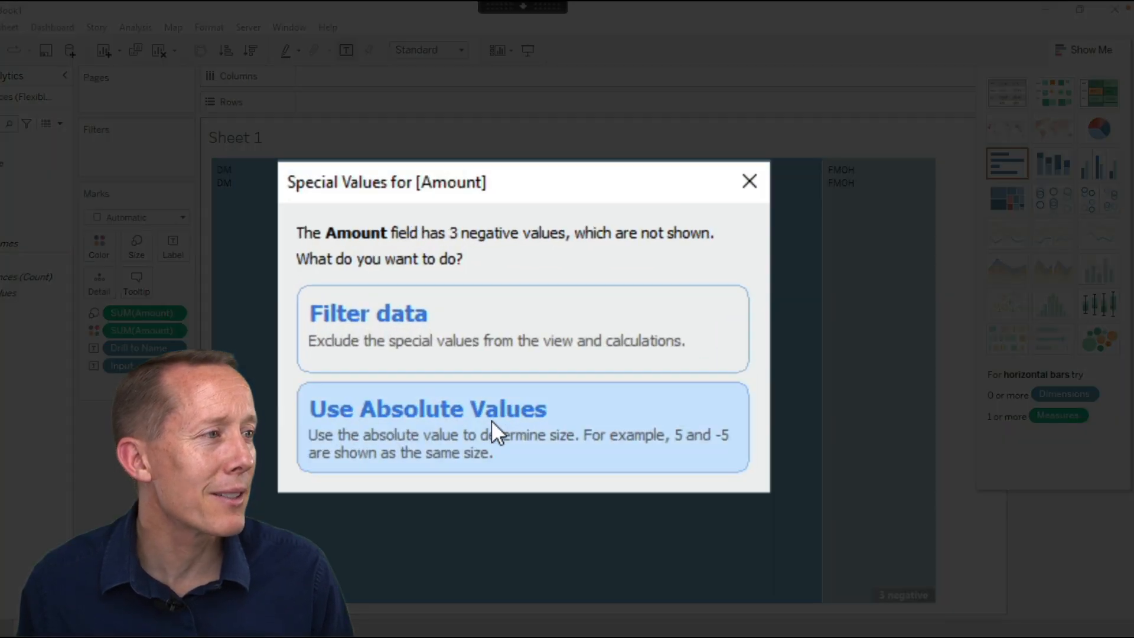
left_click(518, 375)
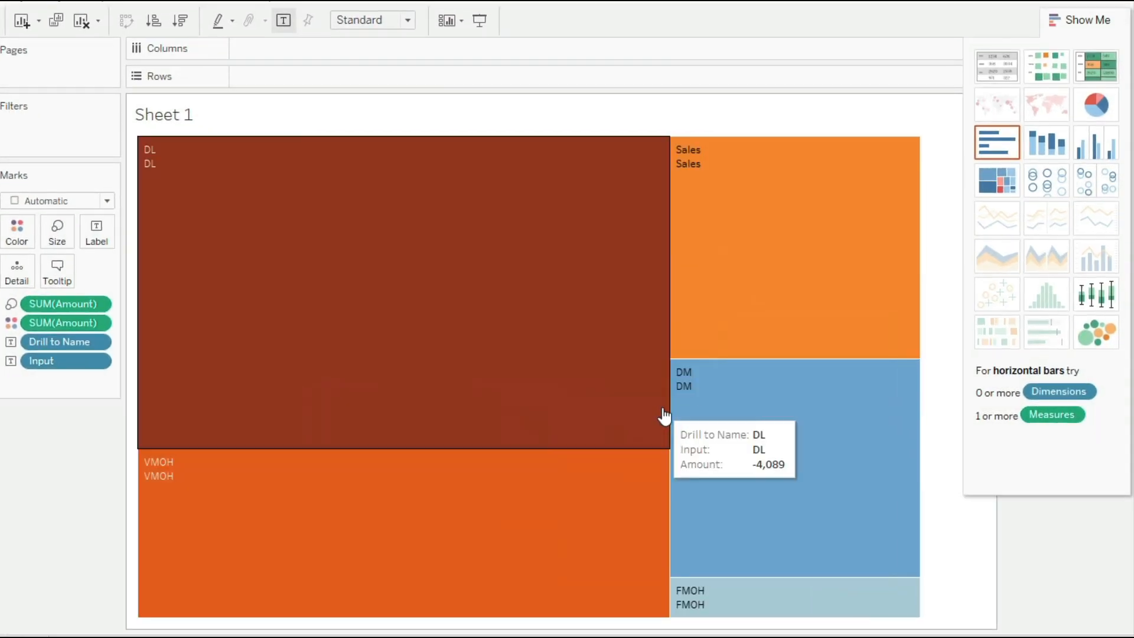
left_click(1086, 23)
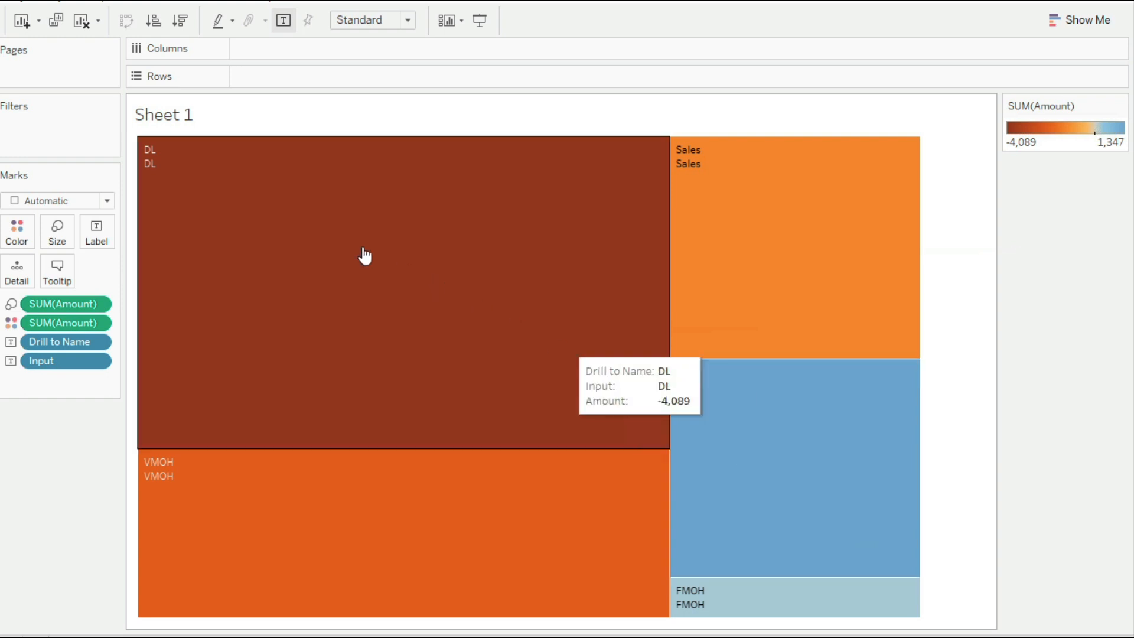
- Test the drill action in the treemap by expanding and collapsing DL and VMOH, inspecting the VMOH quantity and price variances
left_click(278, 208)
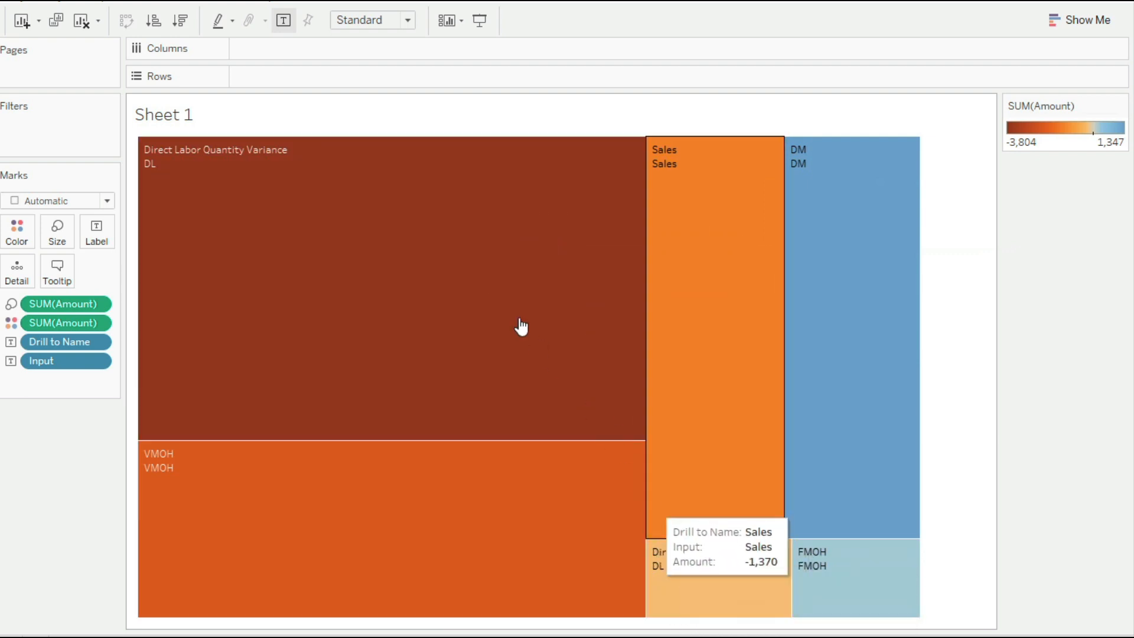
left_click(434, 248)
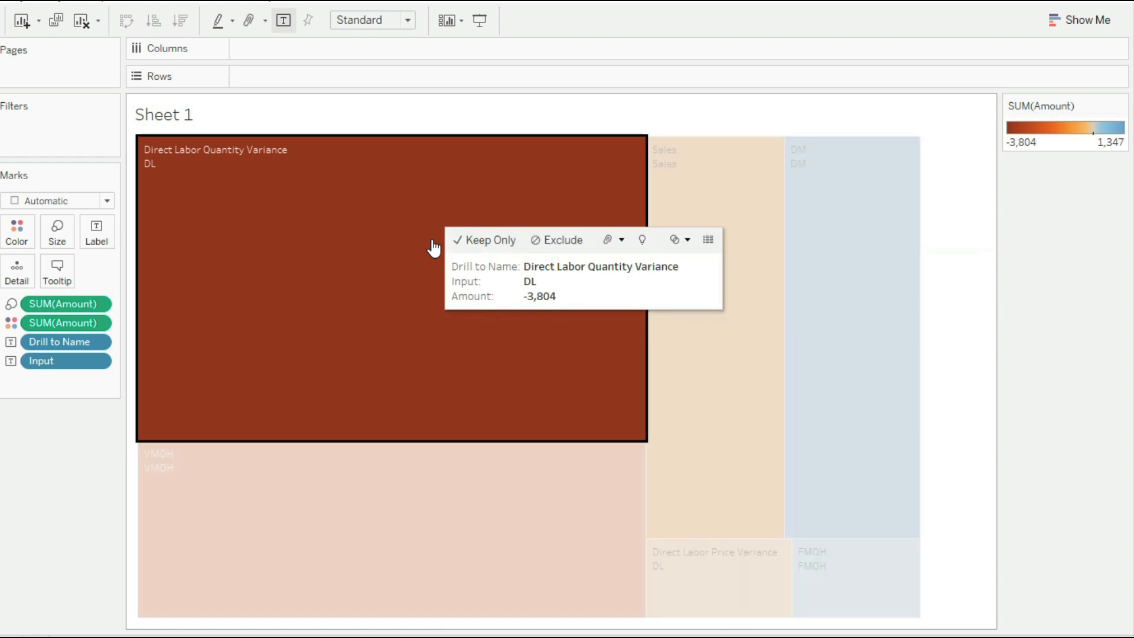
left_click(434, 248)
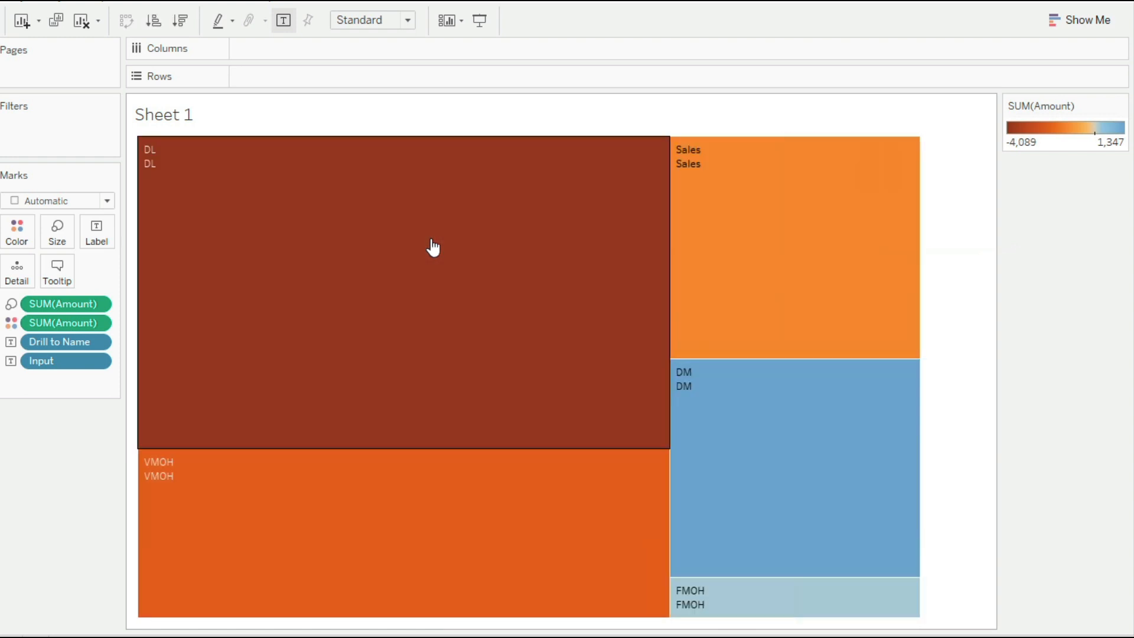
mouse_move(433, 247)
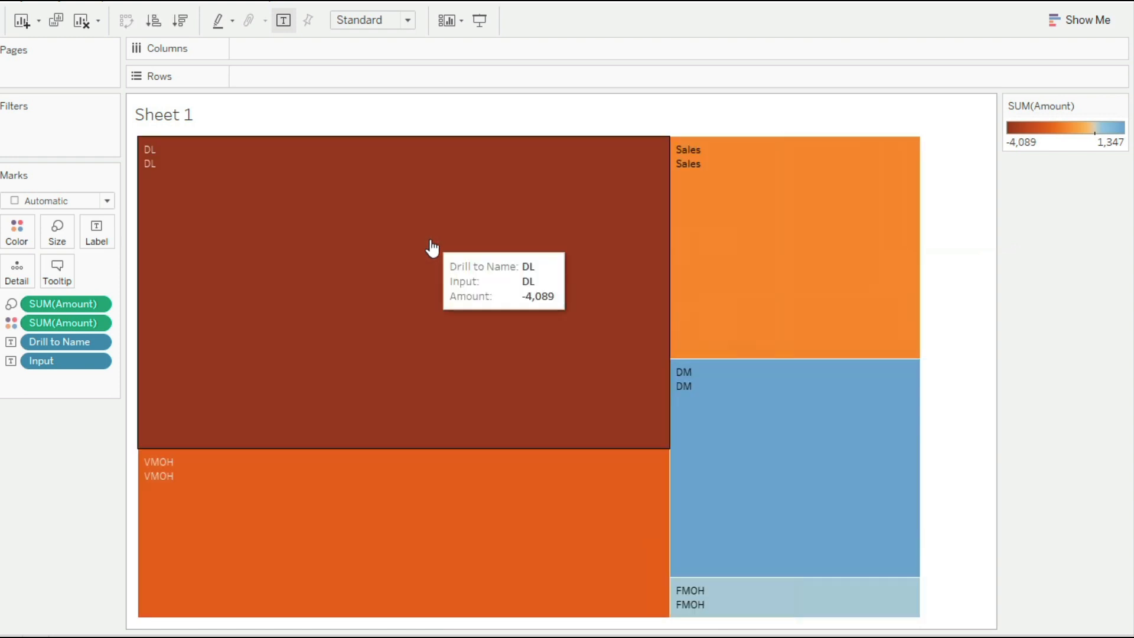
left_click(254, 529)
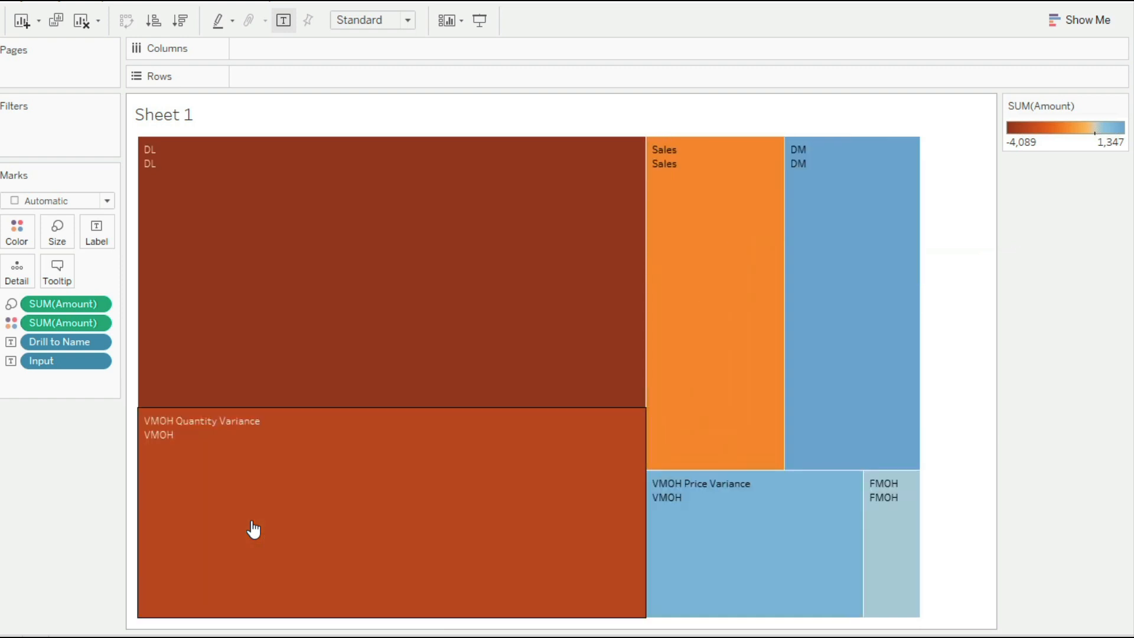
mouse_move(395, 531)
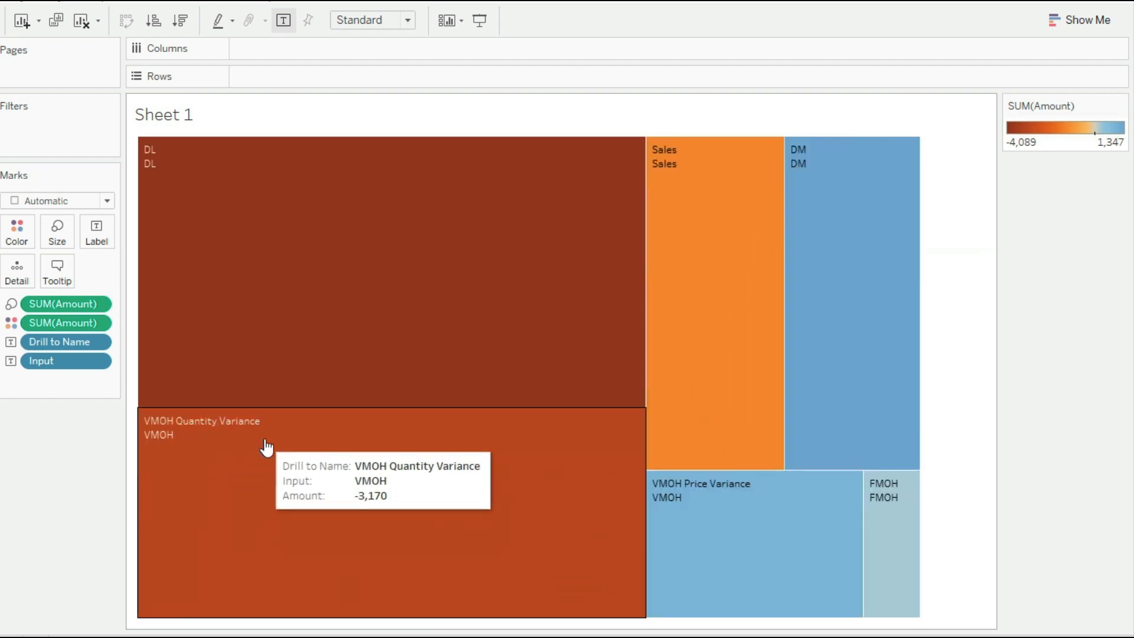
mouse_move(807, 508)
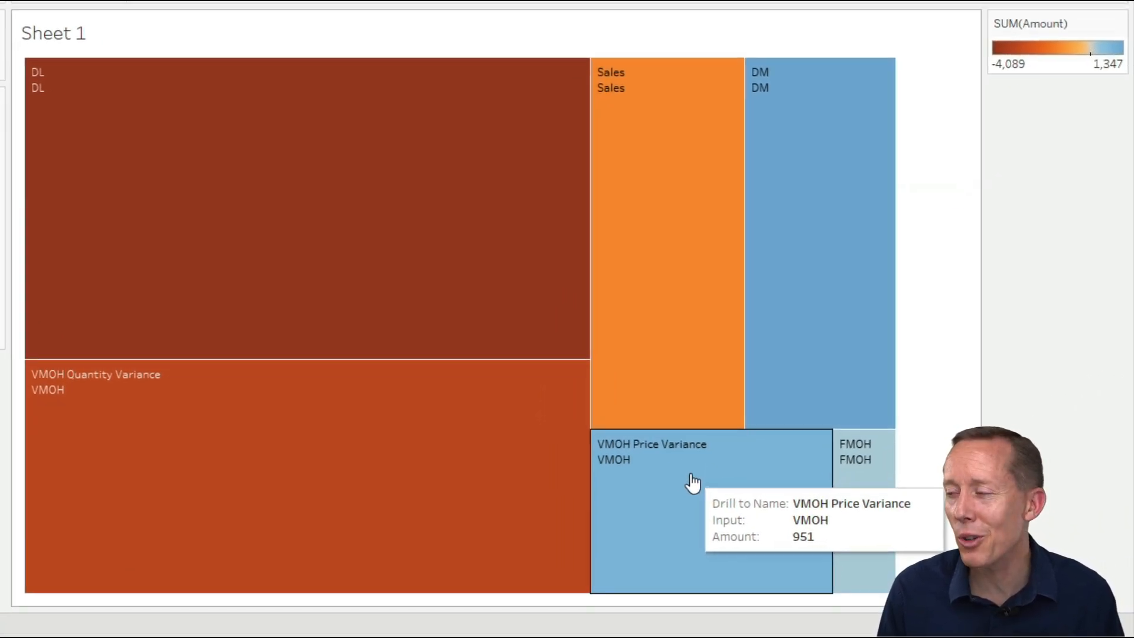
left_click(486, 478)
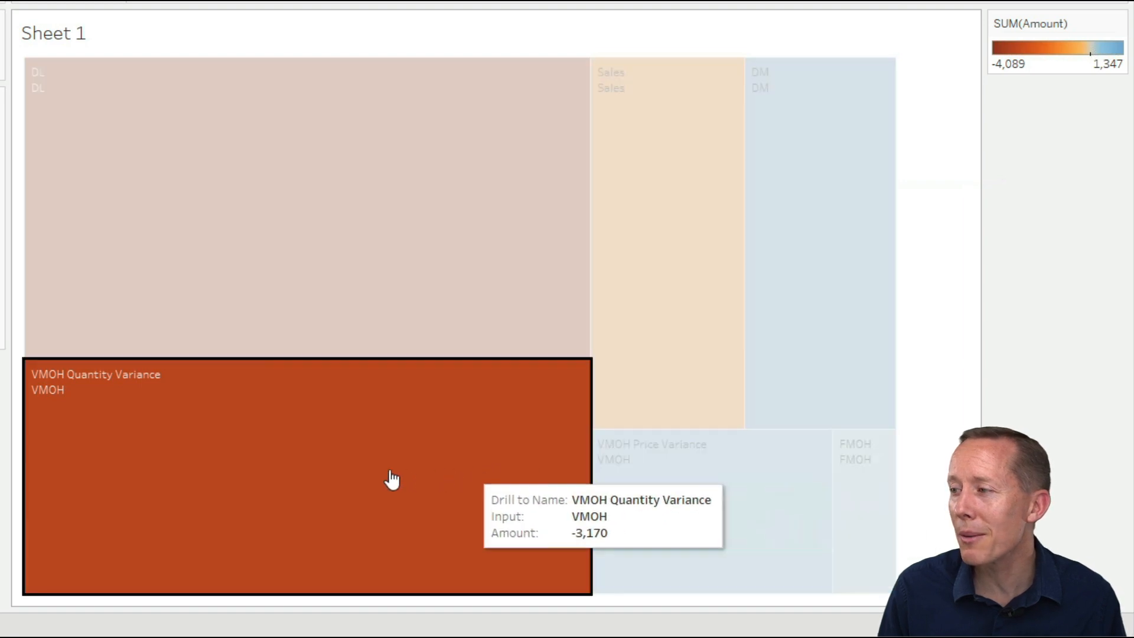
left_click(306, 462)
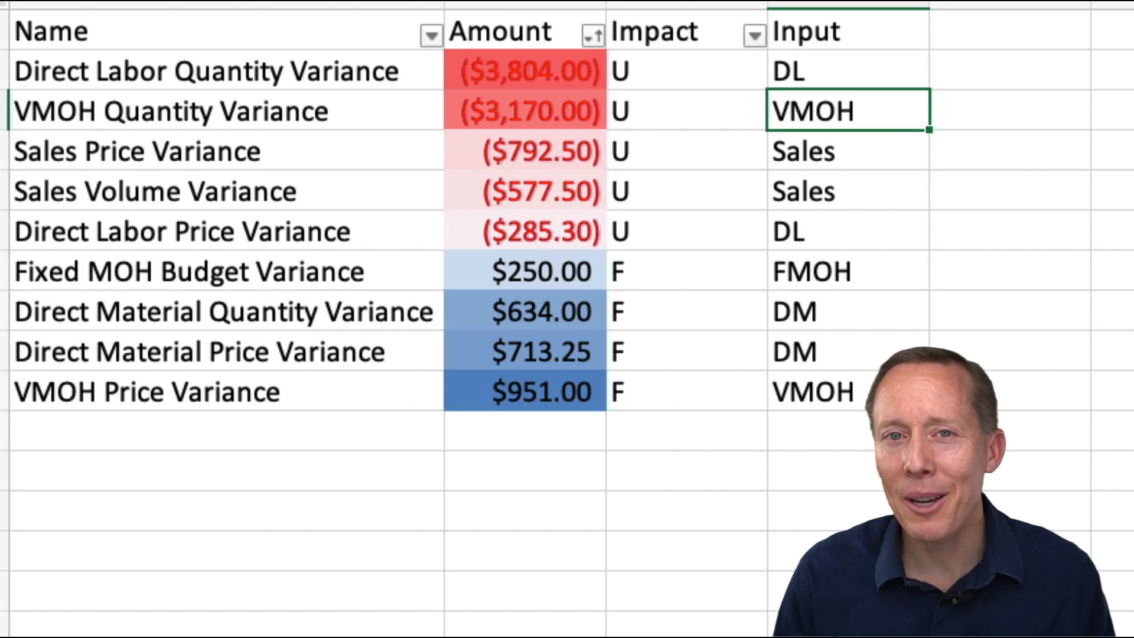
- Switch to the Excel variance table and examine the direct labor, VMOH quantity and direct material price variances
left_click(268, 72)
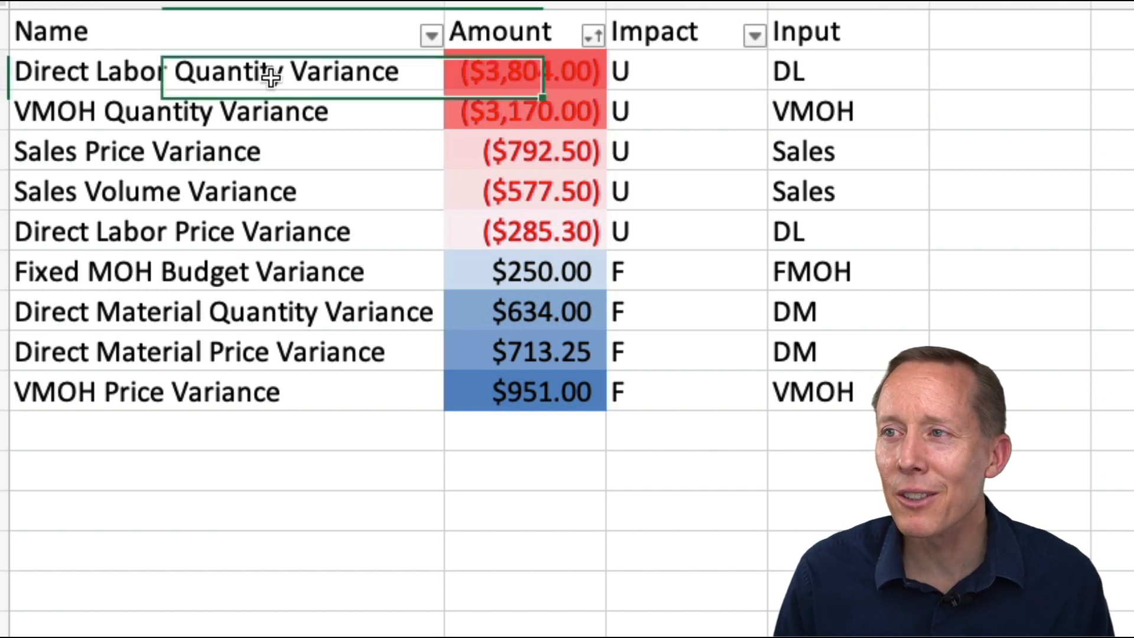
left_click(258, 107)
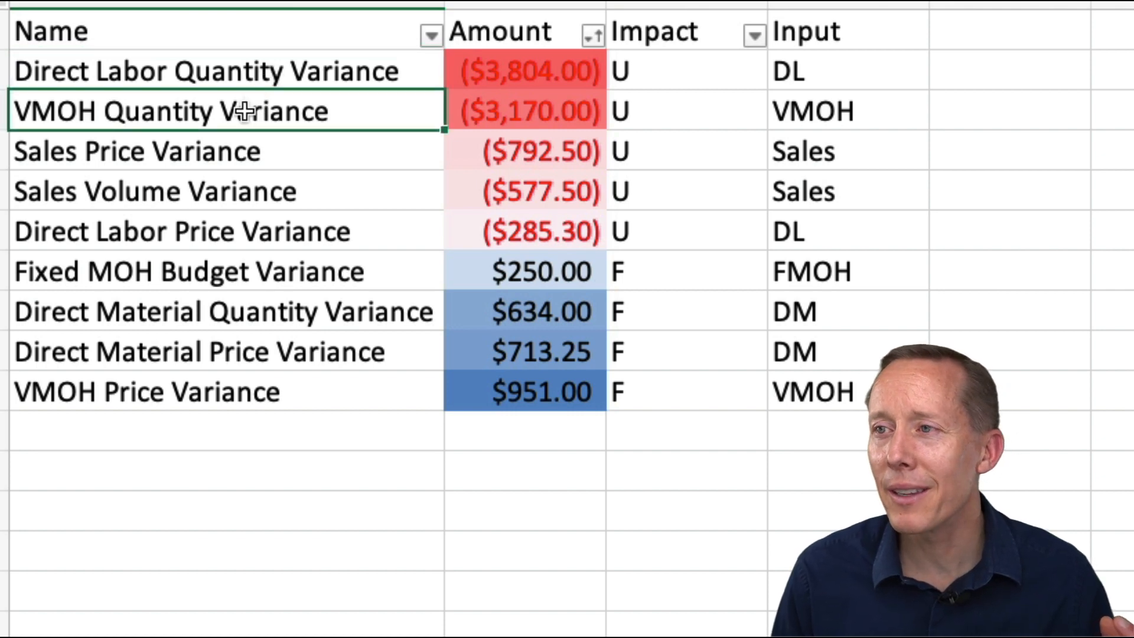
left_click(327, 70)
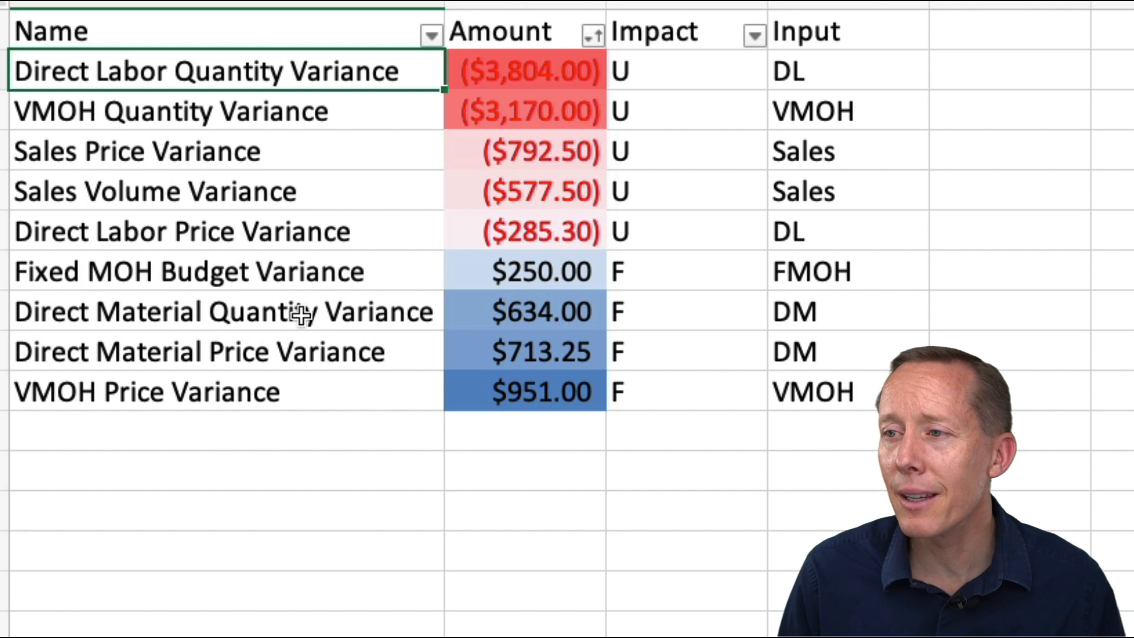
left_click(283, 350)
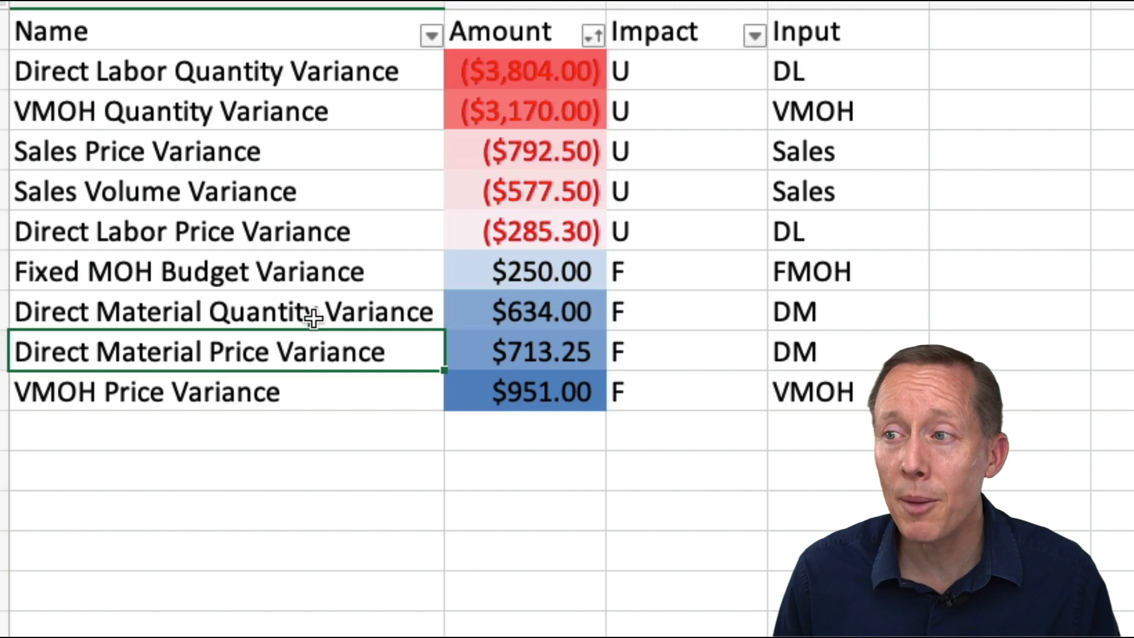
left_click(247, 76)
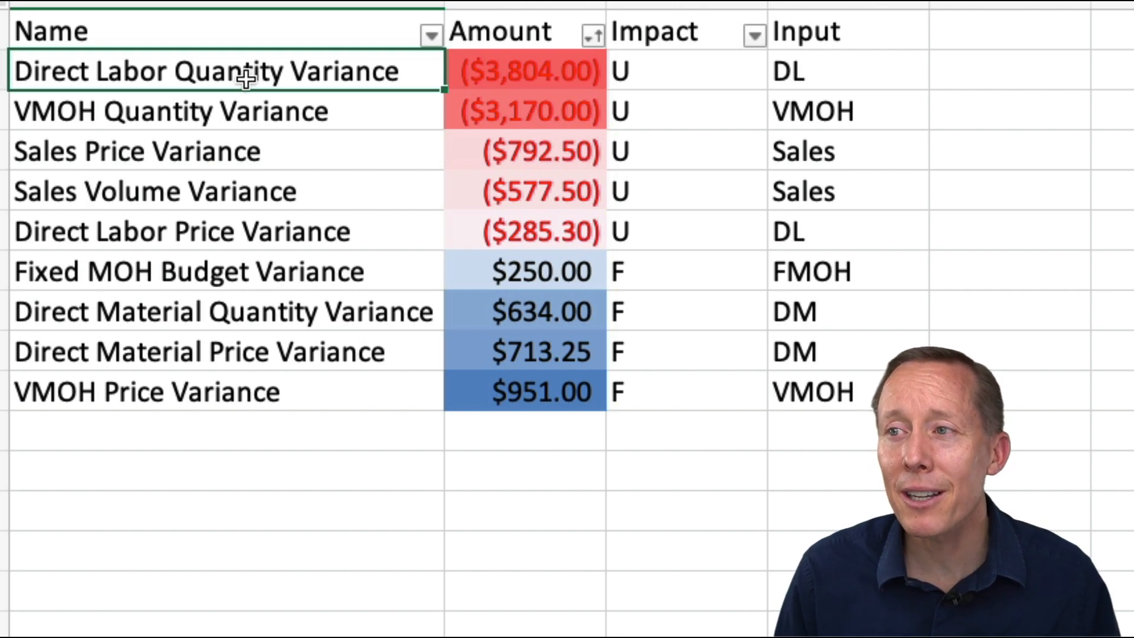
left_click(234, 236)
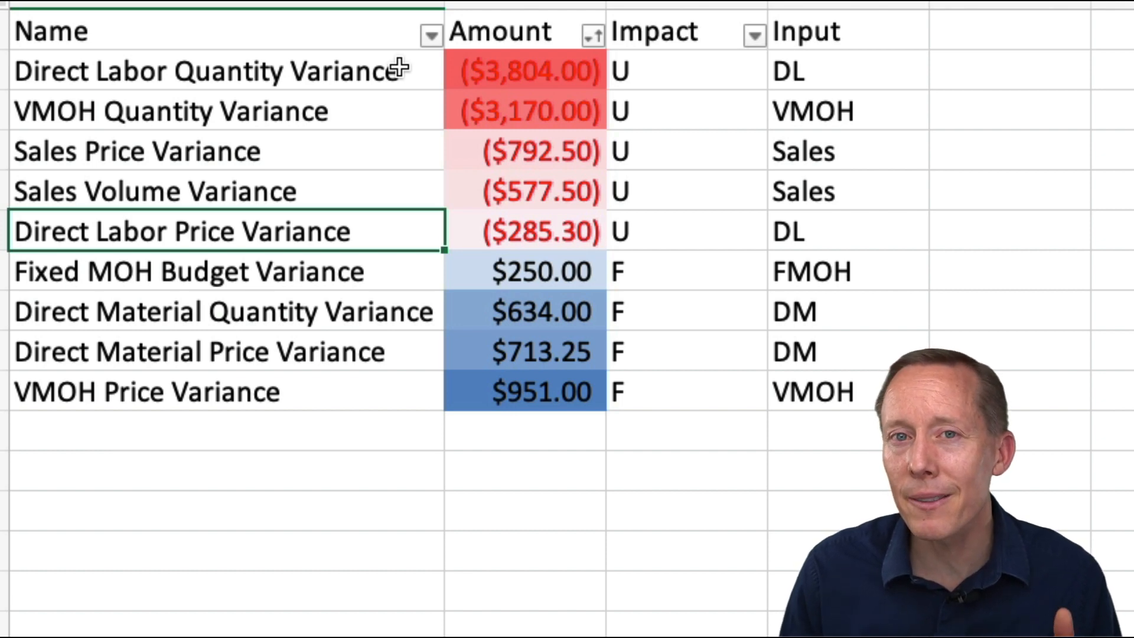
left_click(251, 121)
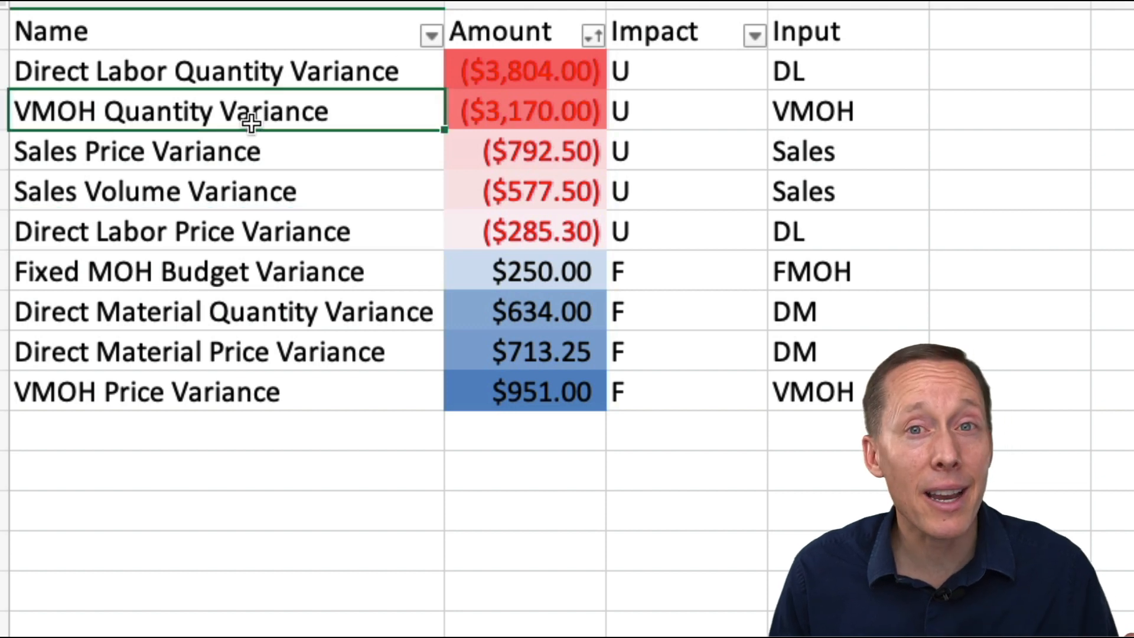